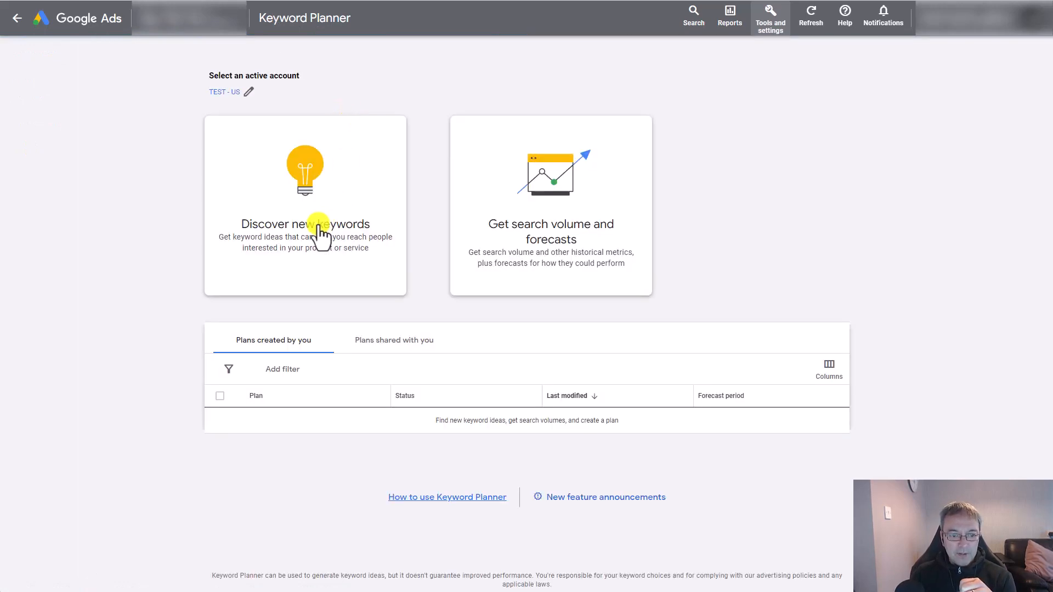
- Open the form for discovering new keywords
click(321, 233)
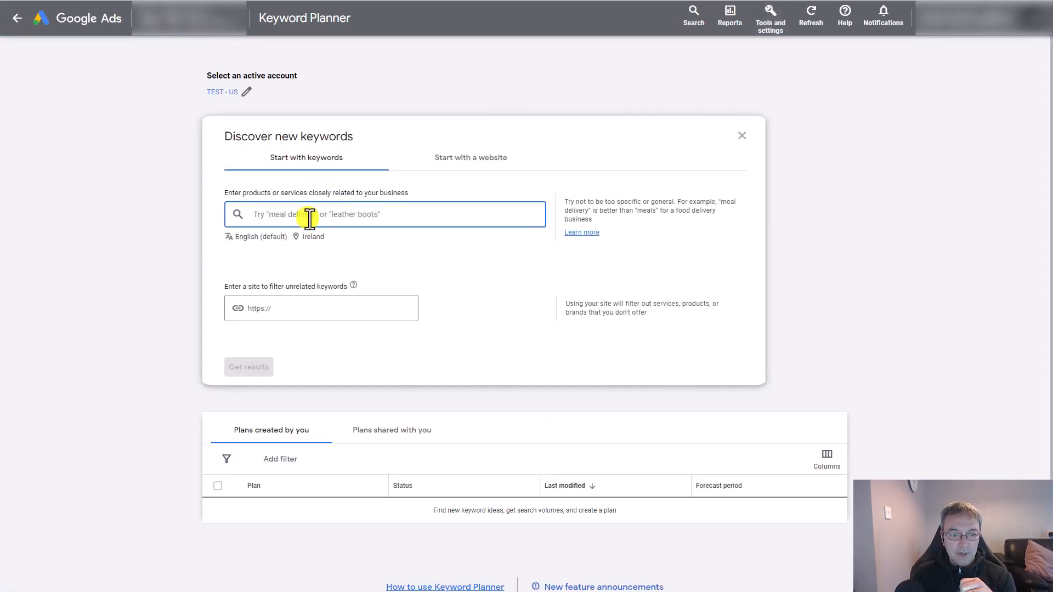
text(lea)
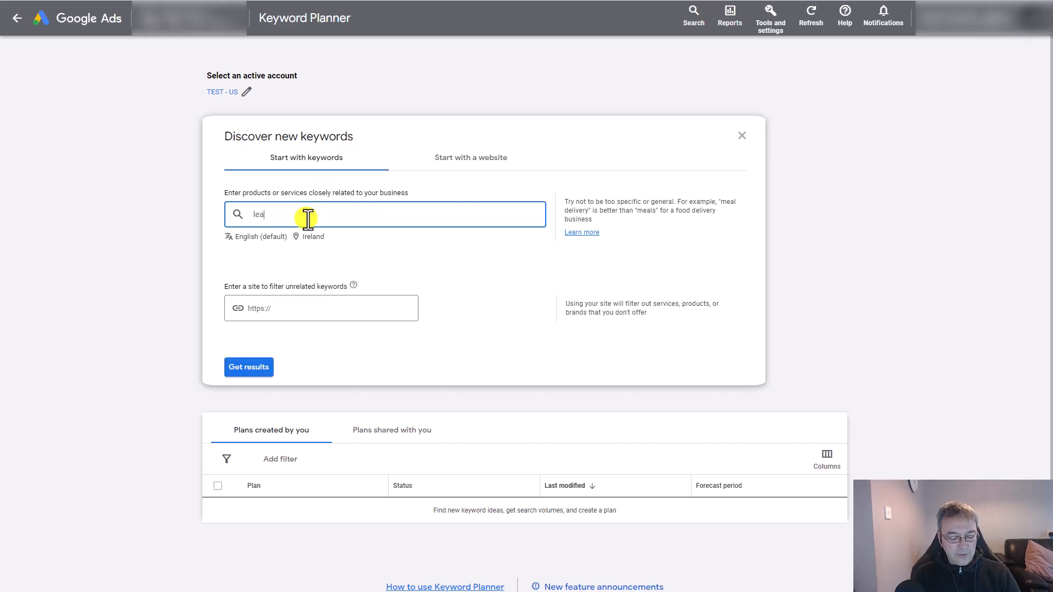
text(rn photo)
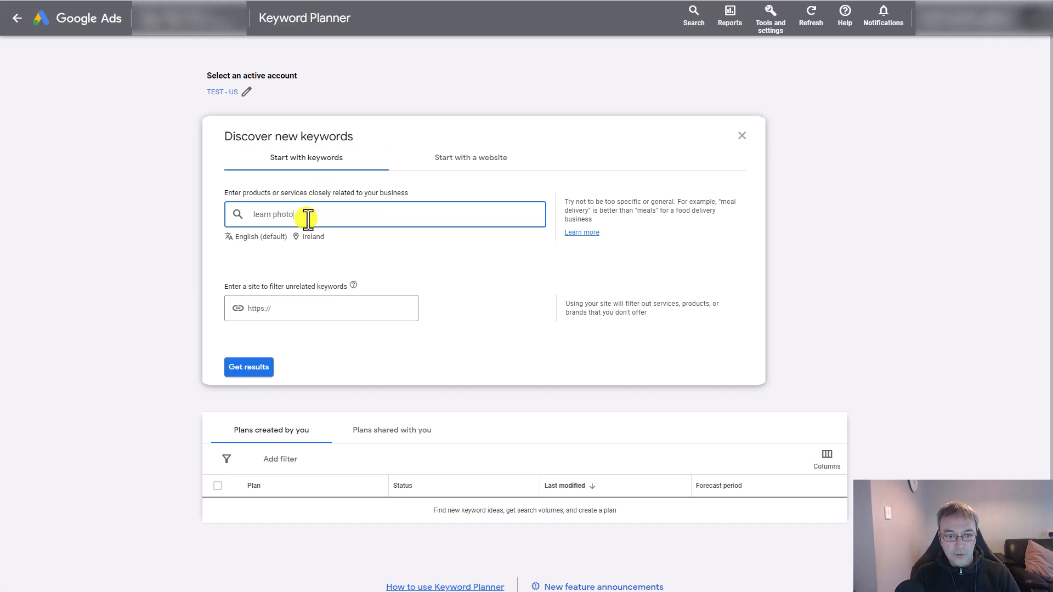
key(ctrl+BackSpace)
key(ctrl+BackSpace)
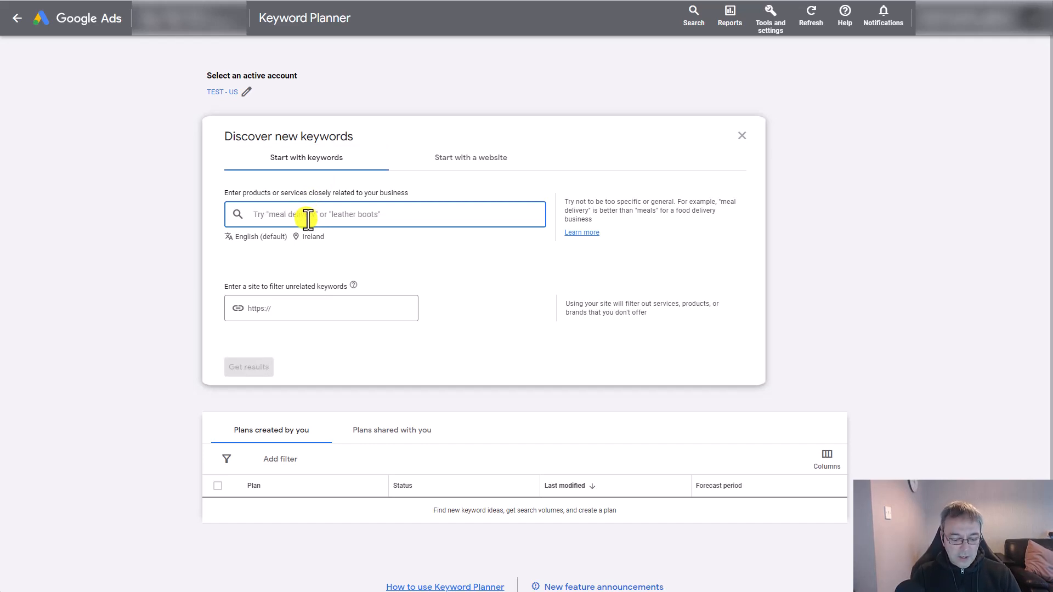
- Enter "books to learn photoshop" as the seed keyword and get the keyword results
text(books to )
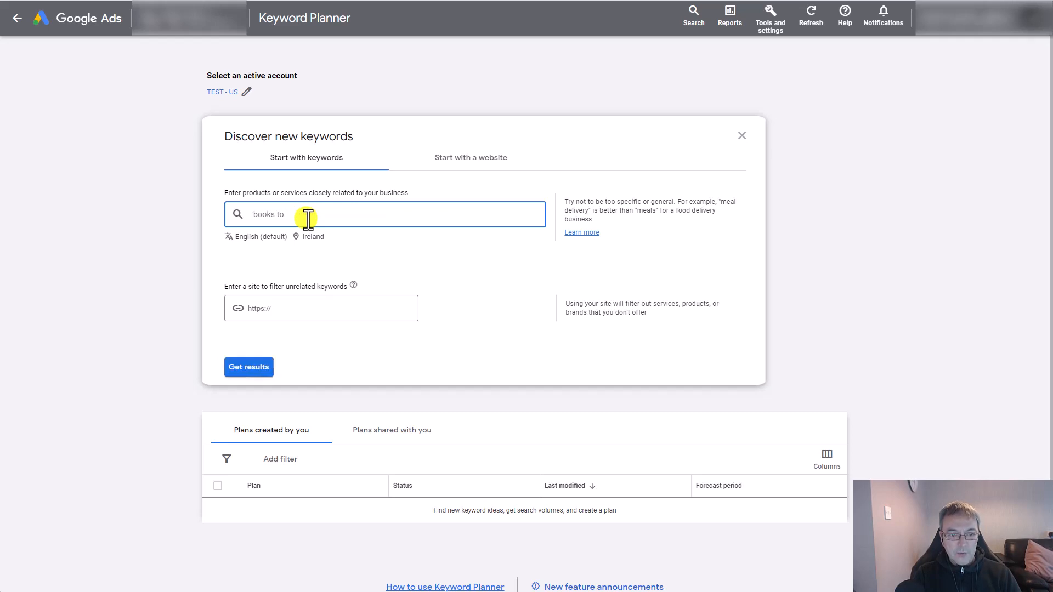
text(learn photoshop)
key(Return)
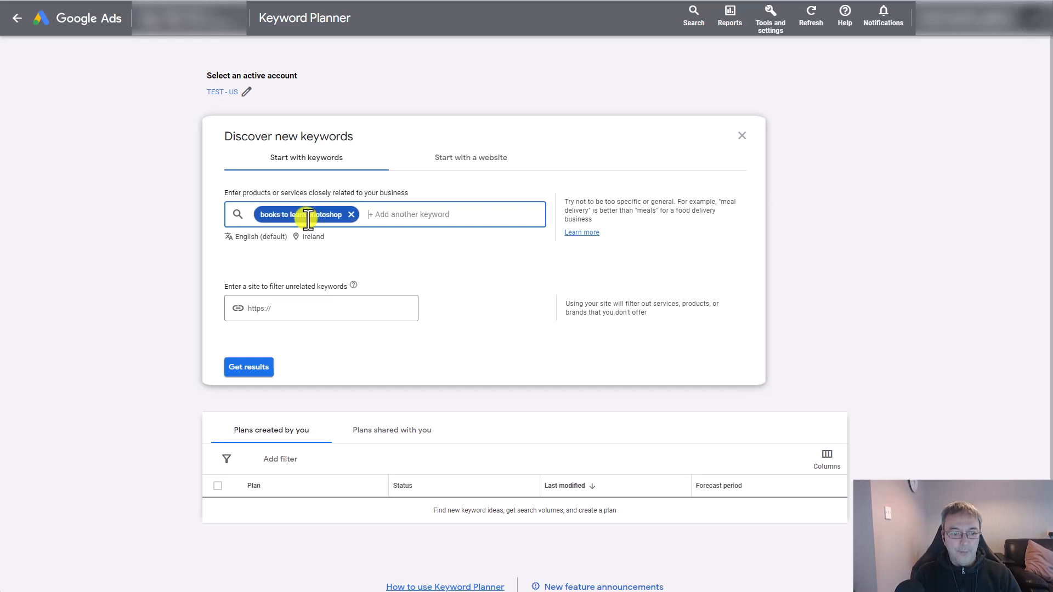
click(255, 371)
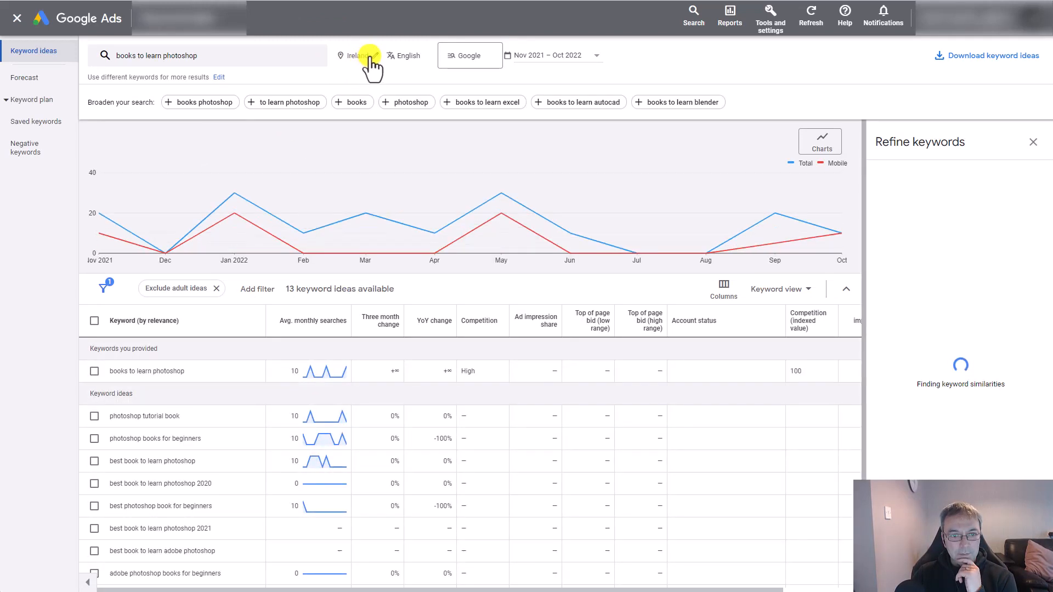
- Replace the targeted location Ireland with the United States and the United Kingdom, and save the location settings
click(376, 60)
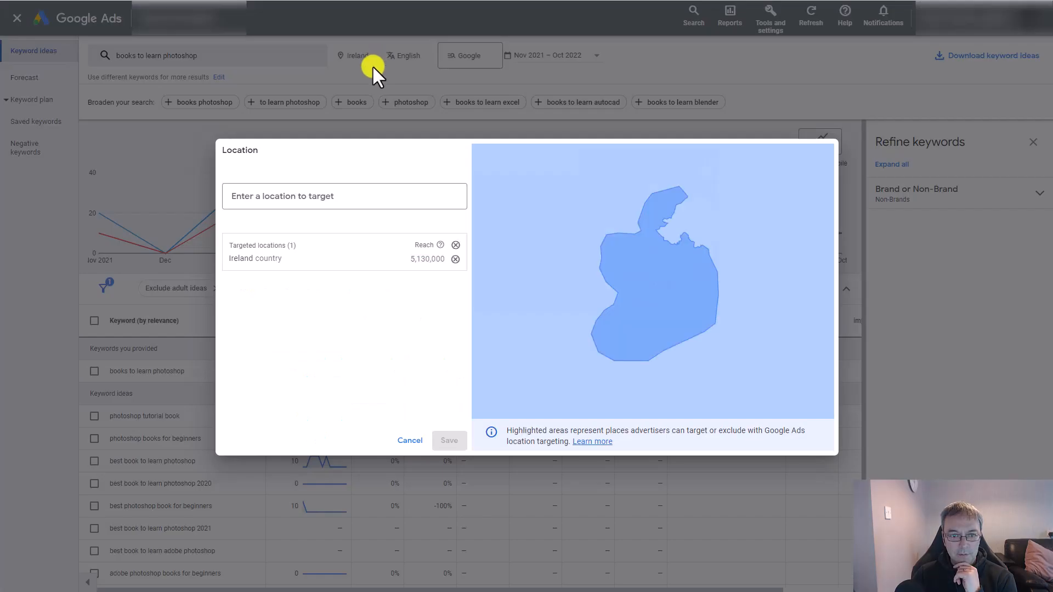
click(454, 272)
click(308, 195)
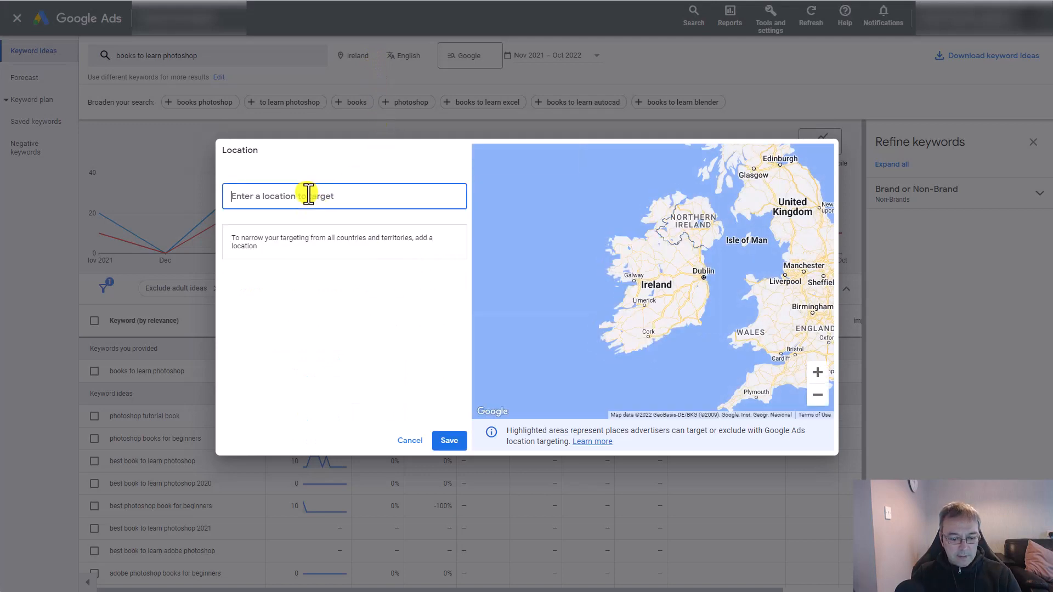
text(us)
key(Return)
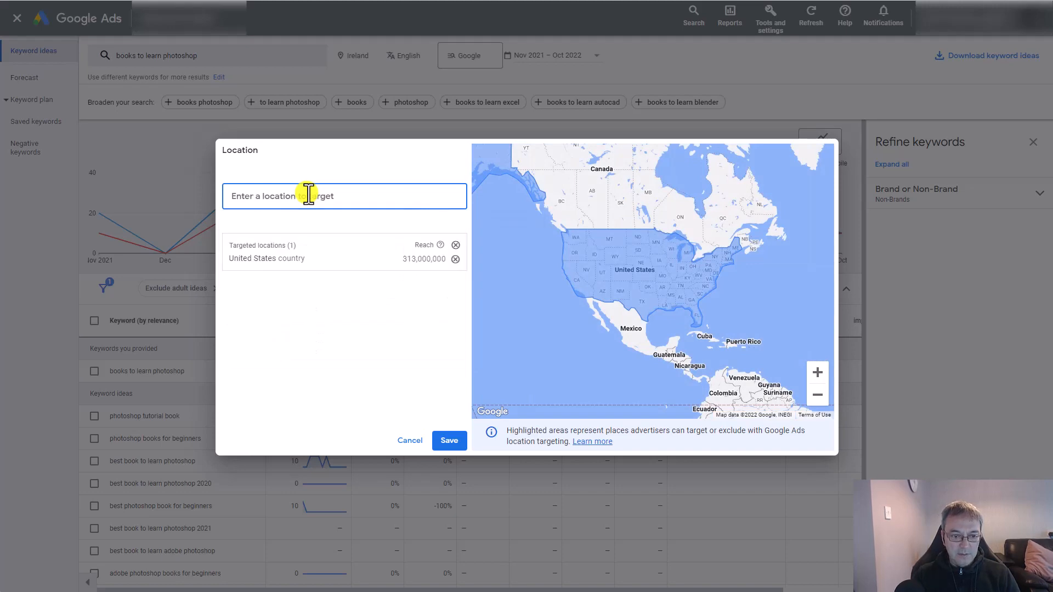
text(uk)
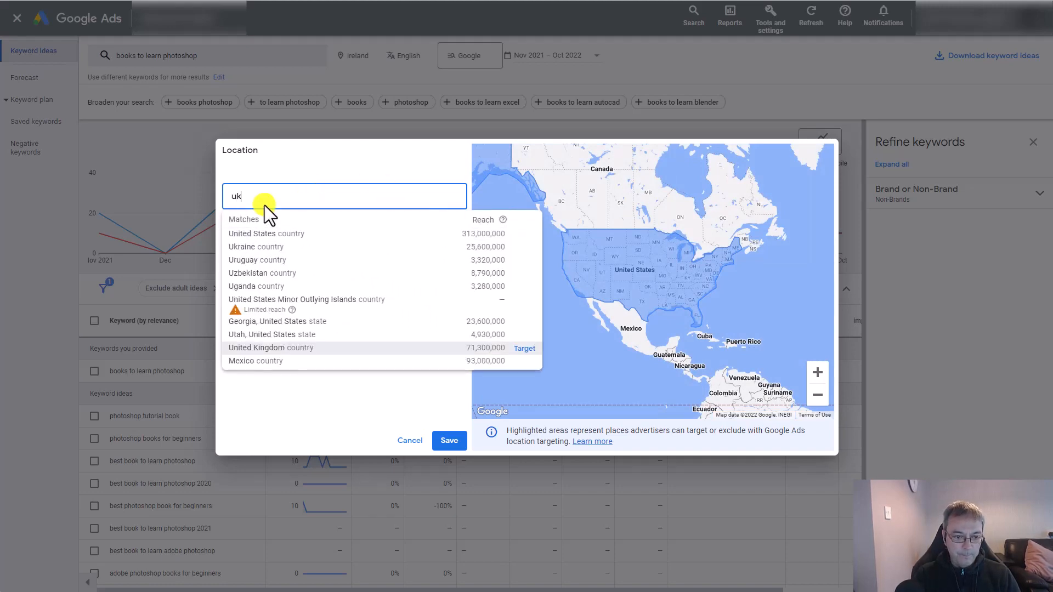
key(Return)
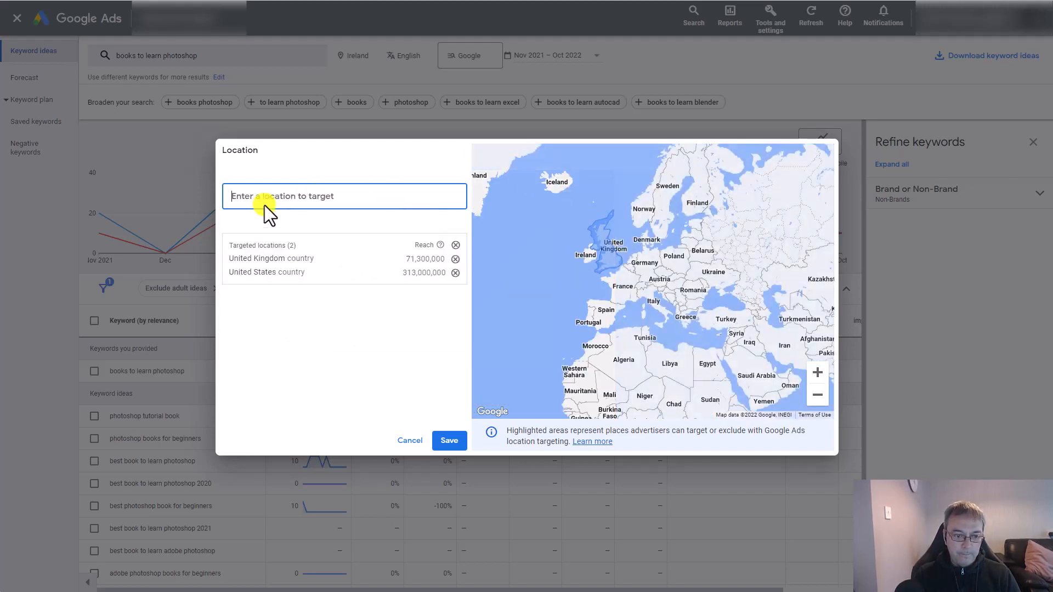
click(449, 440)
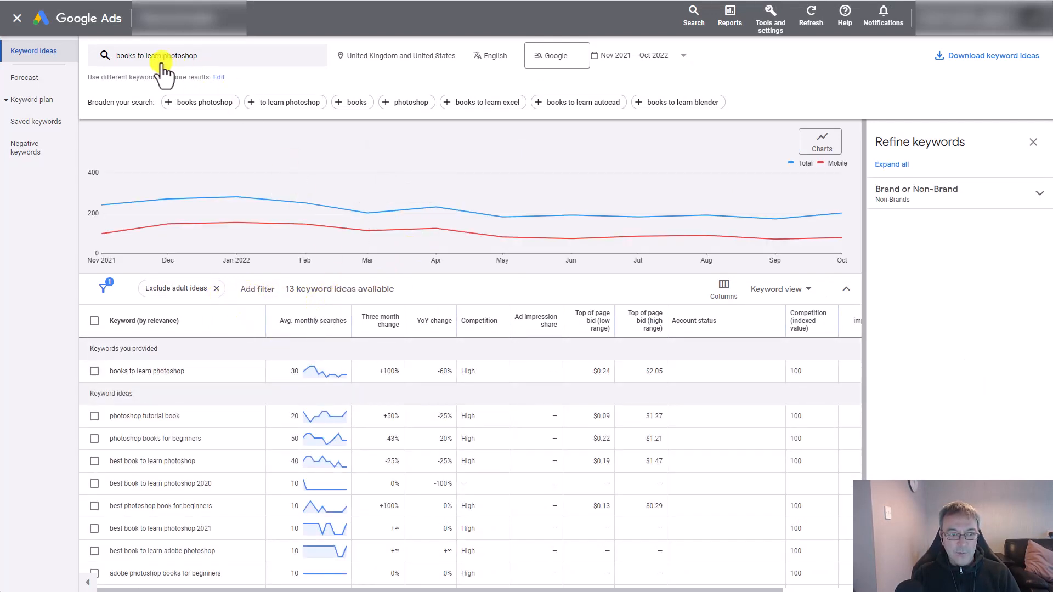
- Broaden the search with the suggested keyword "books photoshop" and get the updated keyword ideas
scroll(296, 351, down, 1)
scroll(296, 364, down, 1)
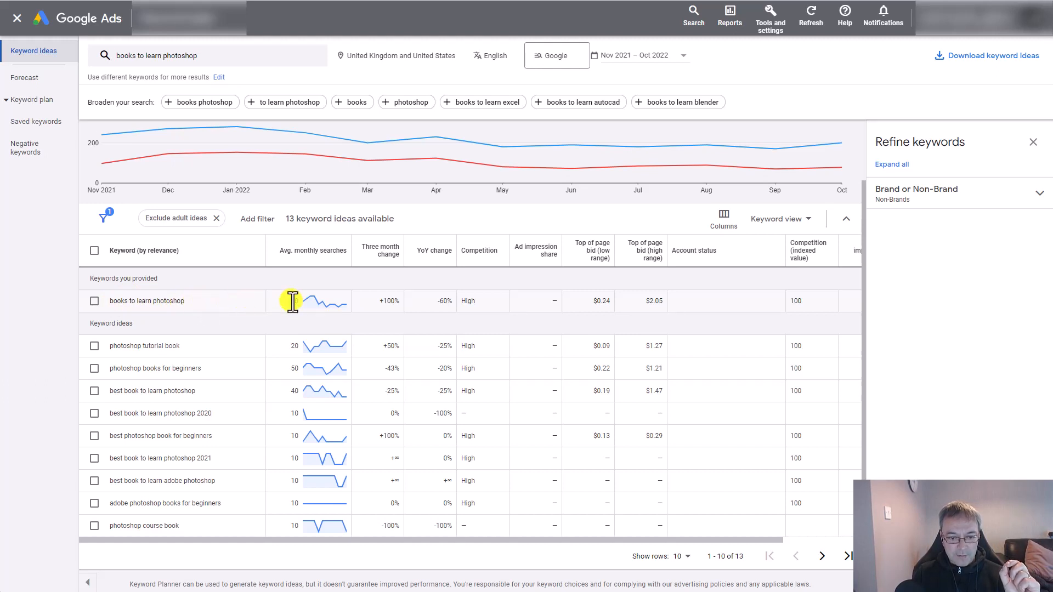
mouse_move(311, 301)
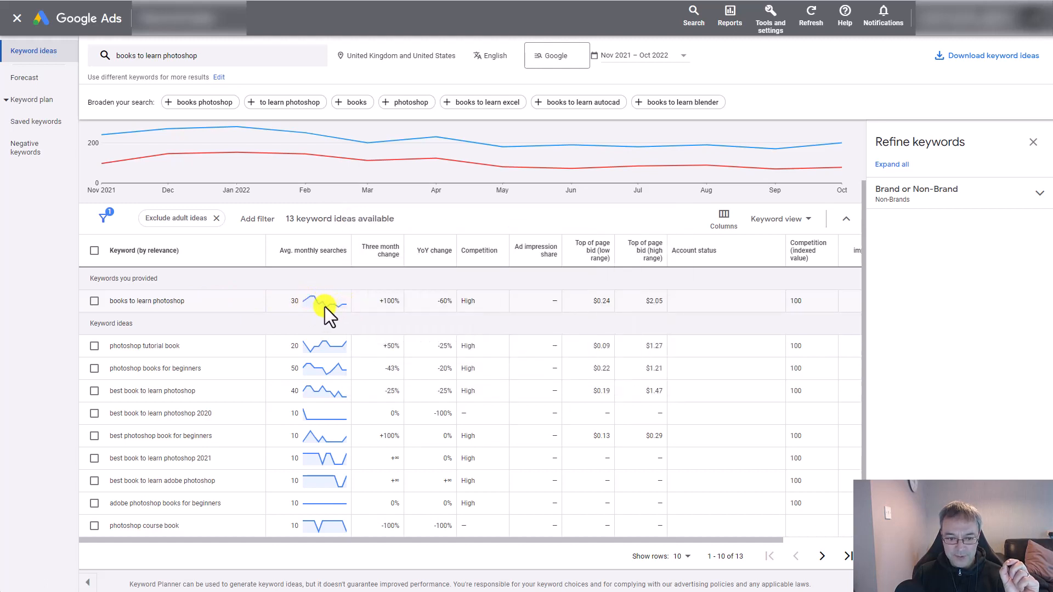
mouse_move(457, 283)
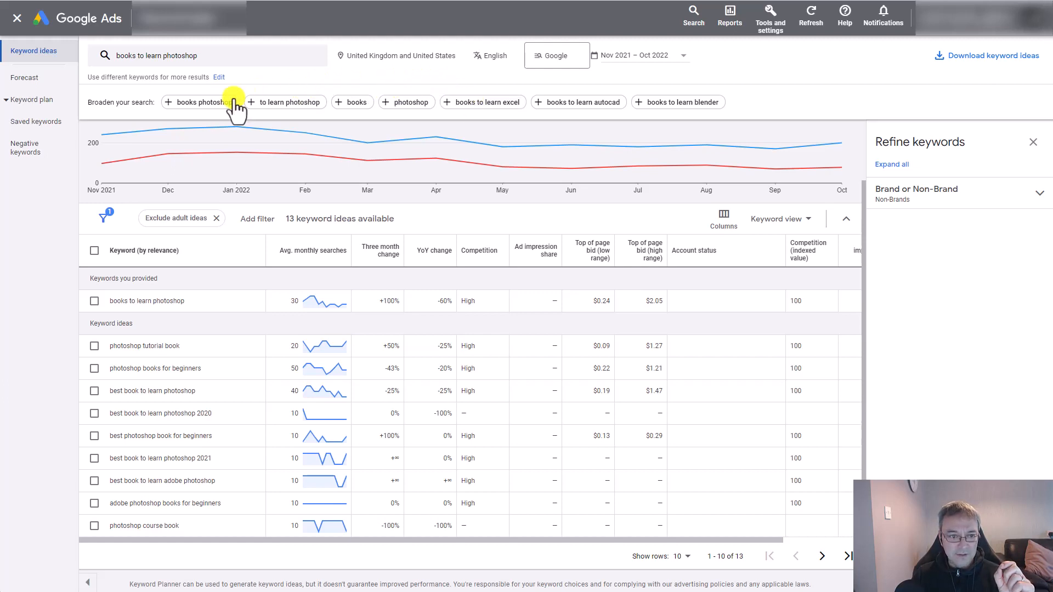
click(195, 107)
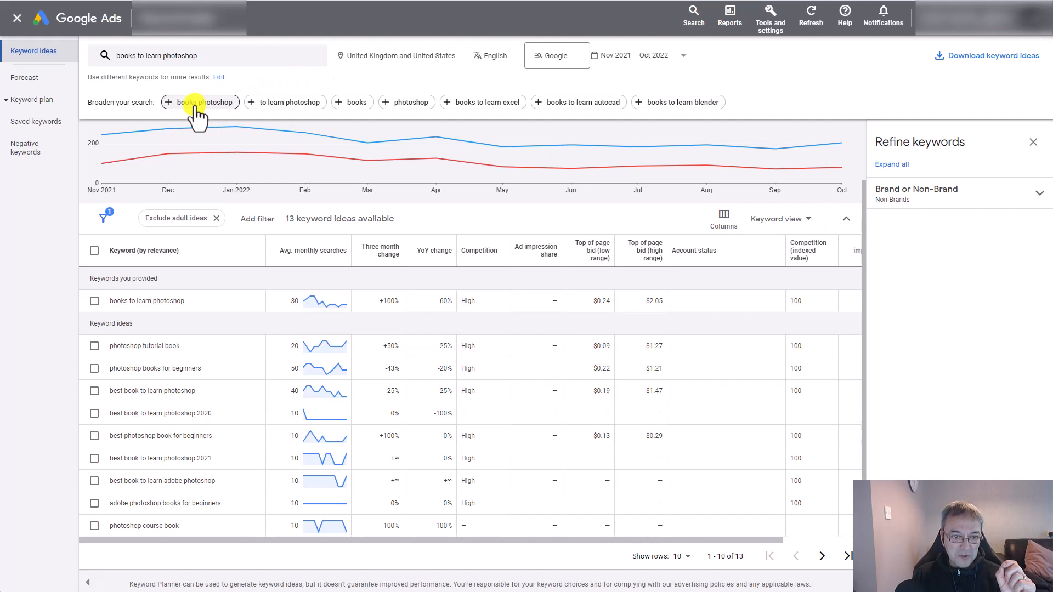
click(156, 255)
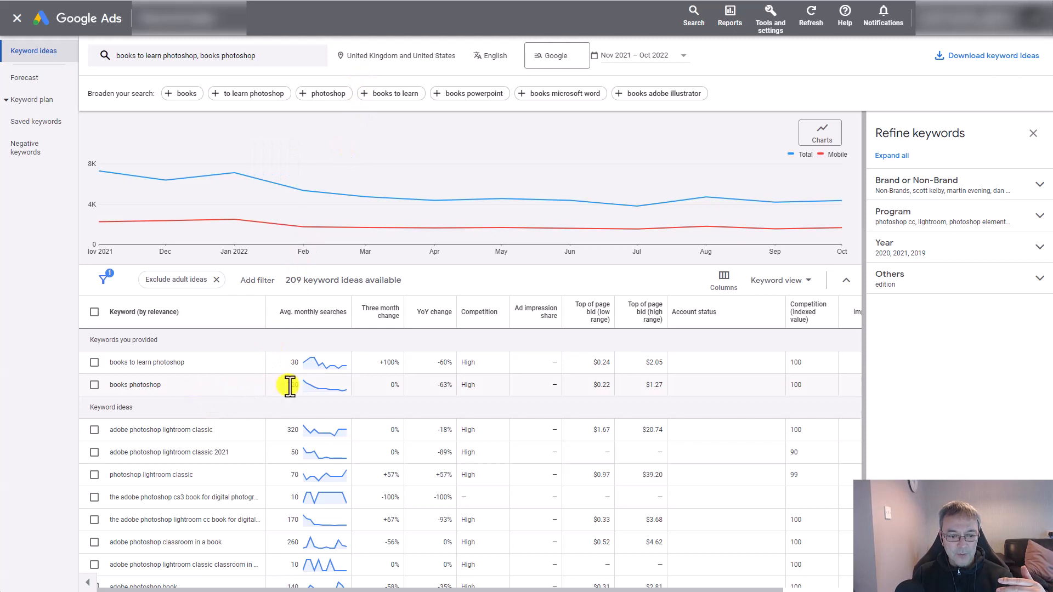
- Review the search volume of "books photoshop", then add the suggested keyword "photoshop" to the search and get results
click(195, 383)
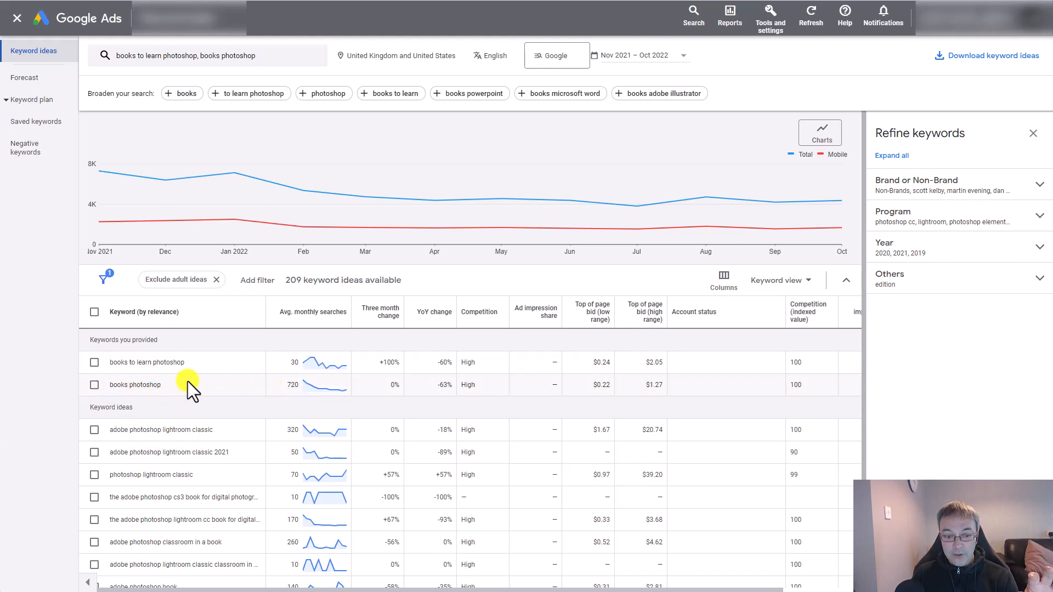
double_click(296, 384)
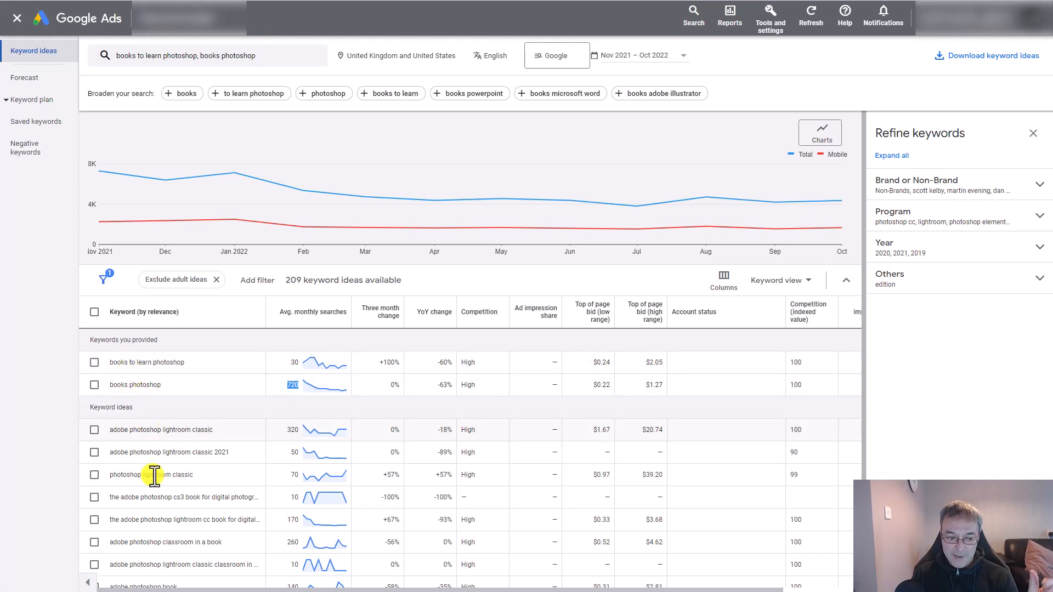
scroll(159, 526, down, 2)
scroll(162, 533, up, 2)
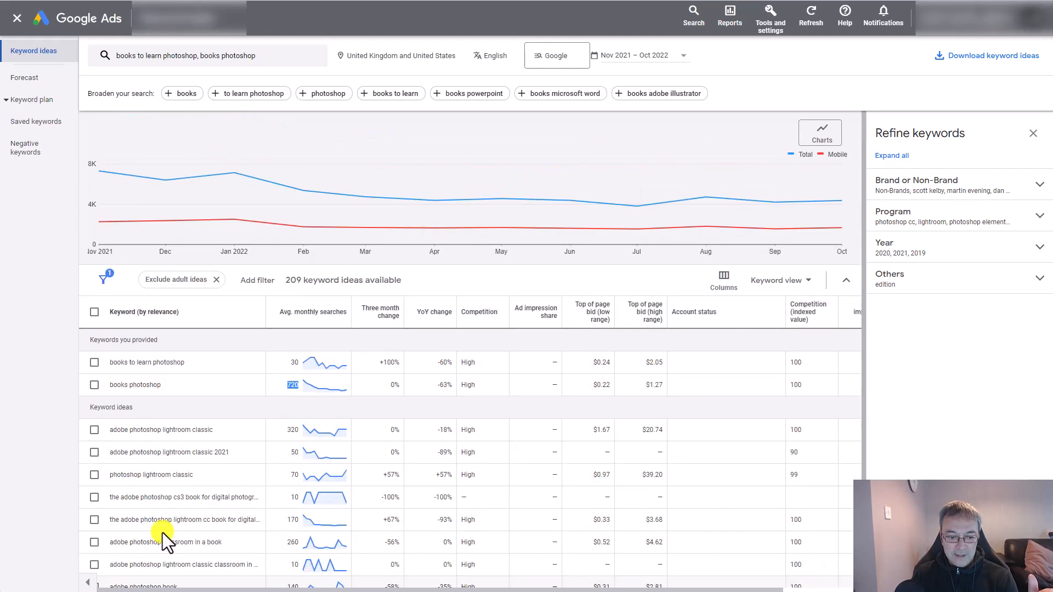
click(331, 96)
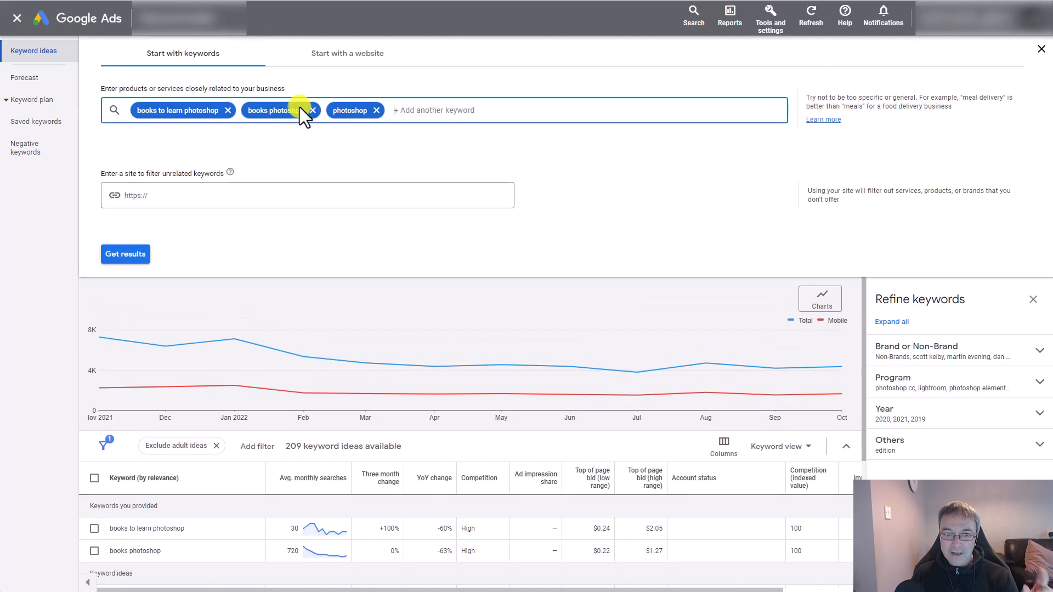
click(130, 253)
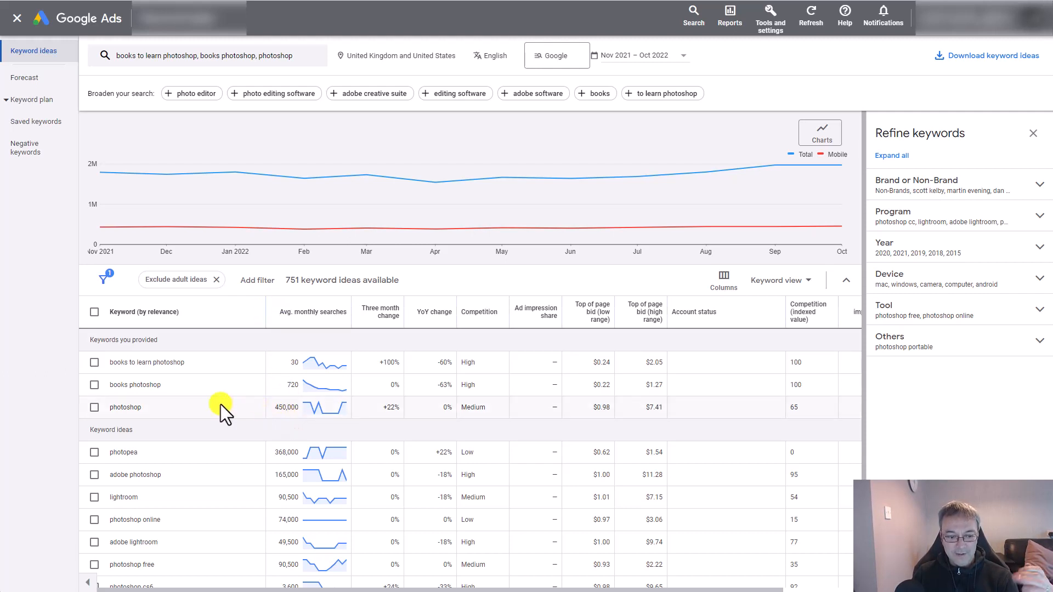
- Change the seed keyword "photoshop" to "learn photoshop" and get the updated keyword ideas
scroll(195, 494, down, 2)
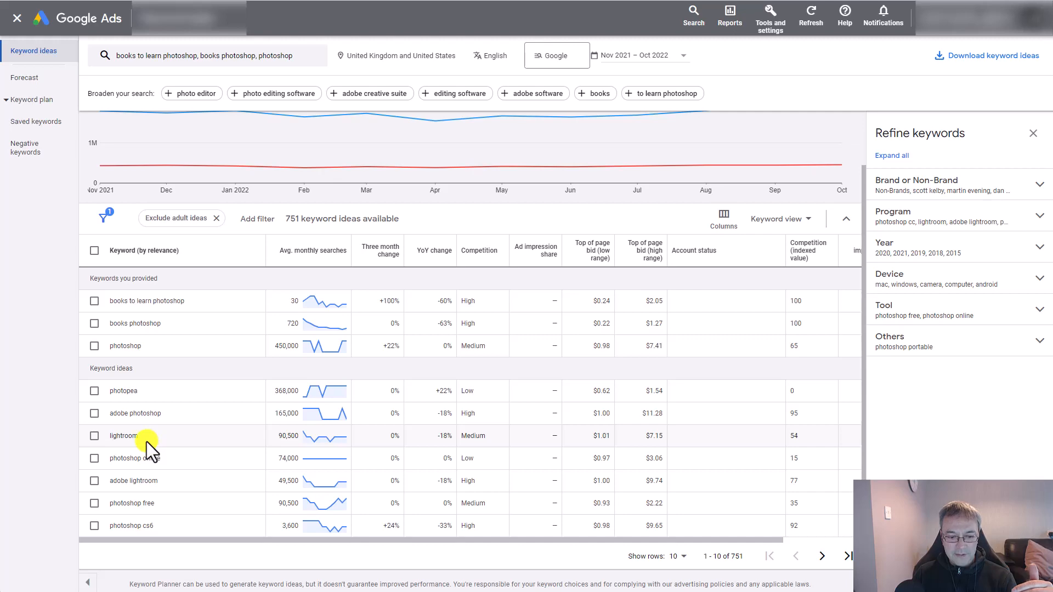
scroll(160, 431, up, 2)
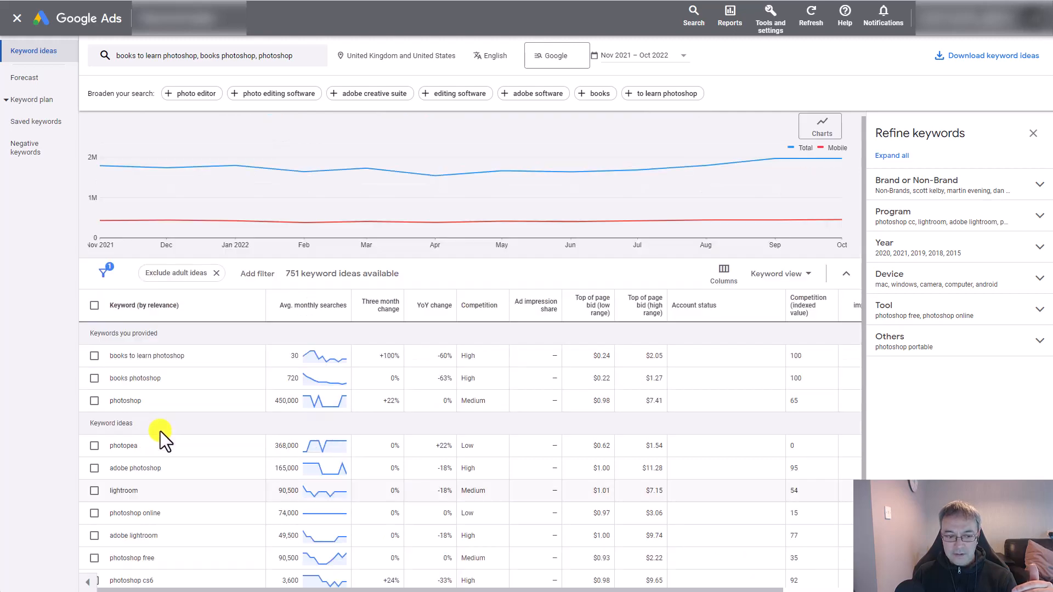
click(277, 56)
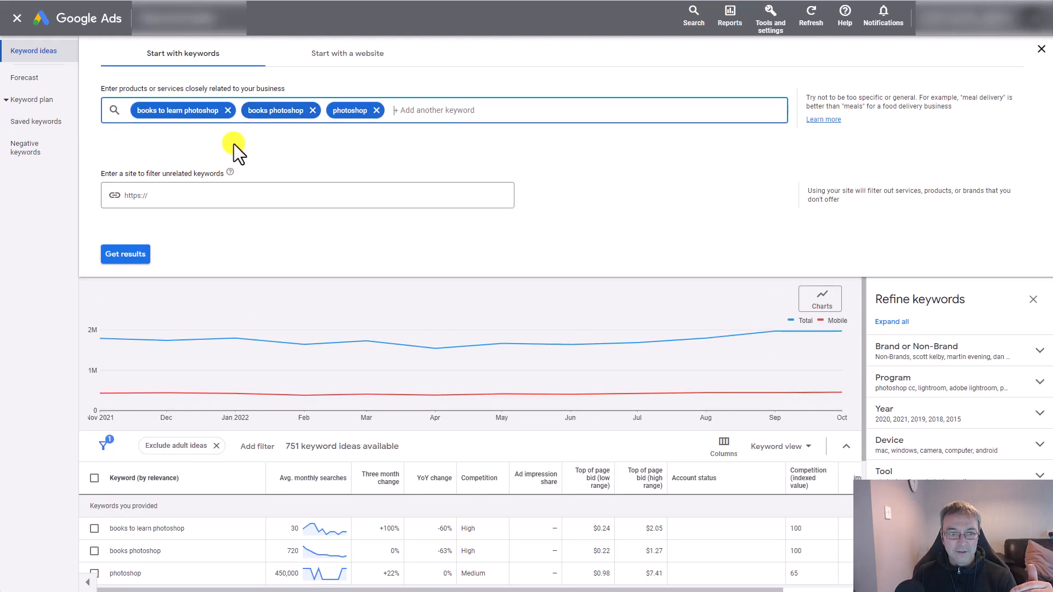
click(337, 116)
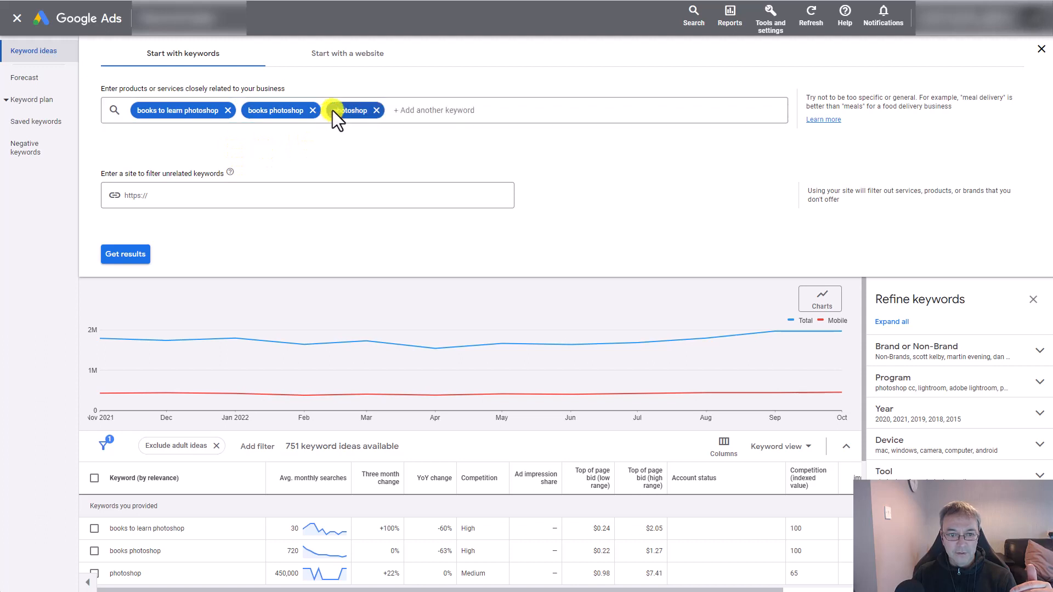
click(336, 113)
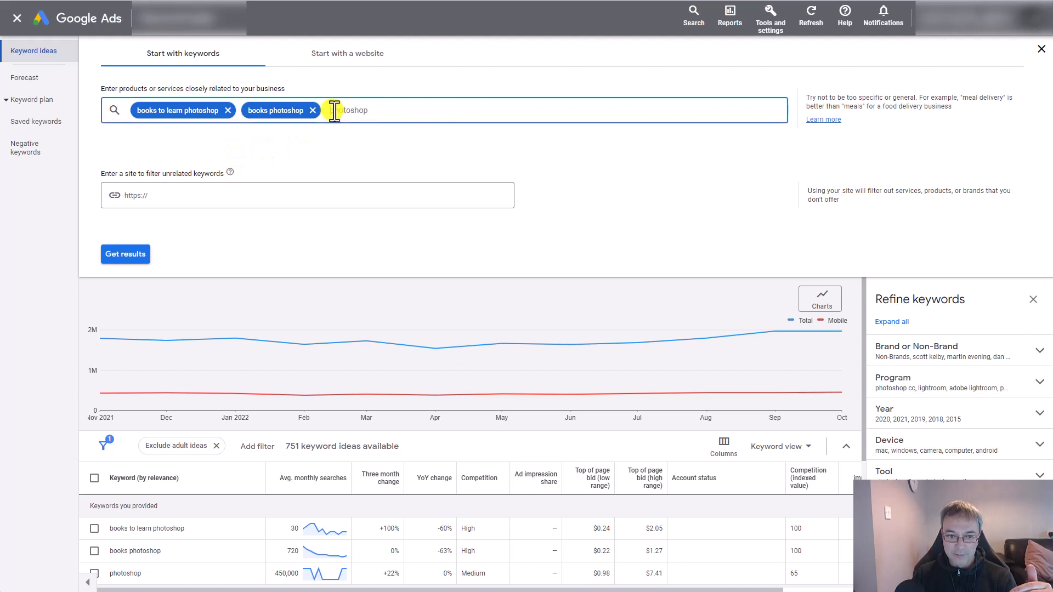
text(lear n)
key(BackSpace)
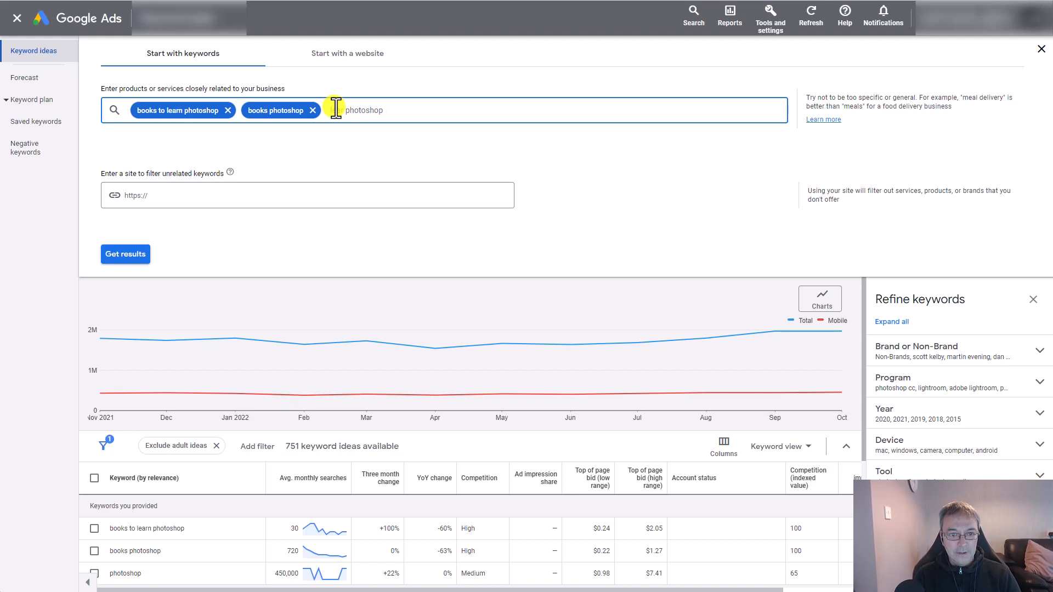
text(n)
key(Return)
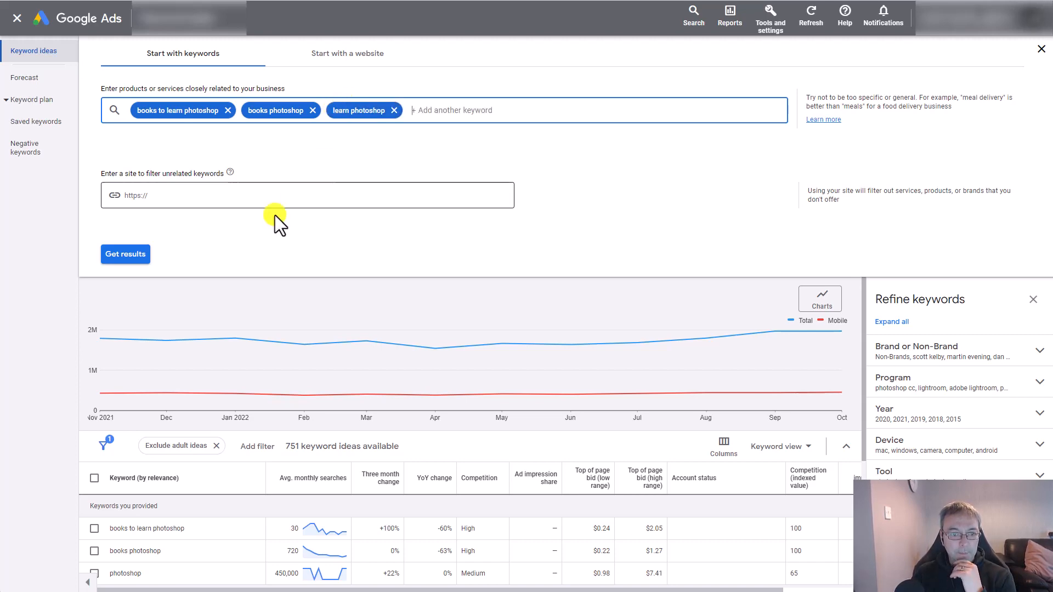
click(134, 254)
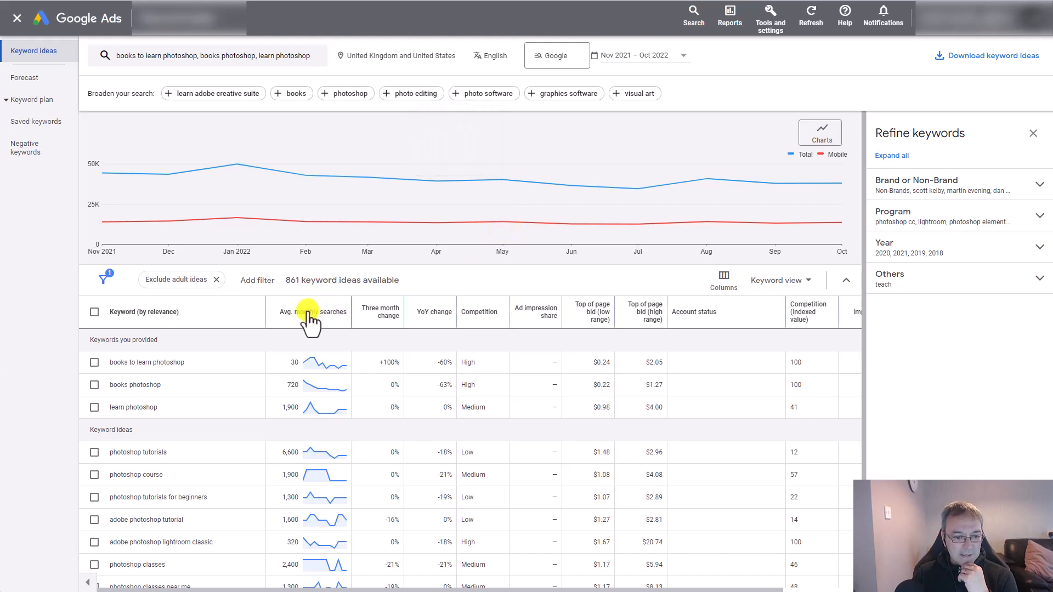
- Collapse the search trend chart and set the keyword table to the rows-per-page option between 10 and 50
mouse_move(310, 312)
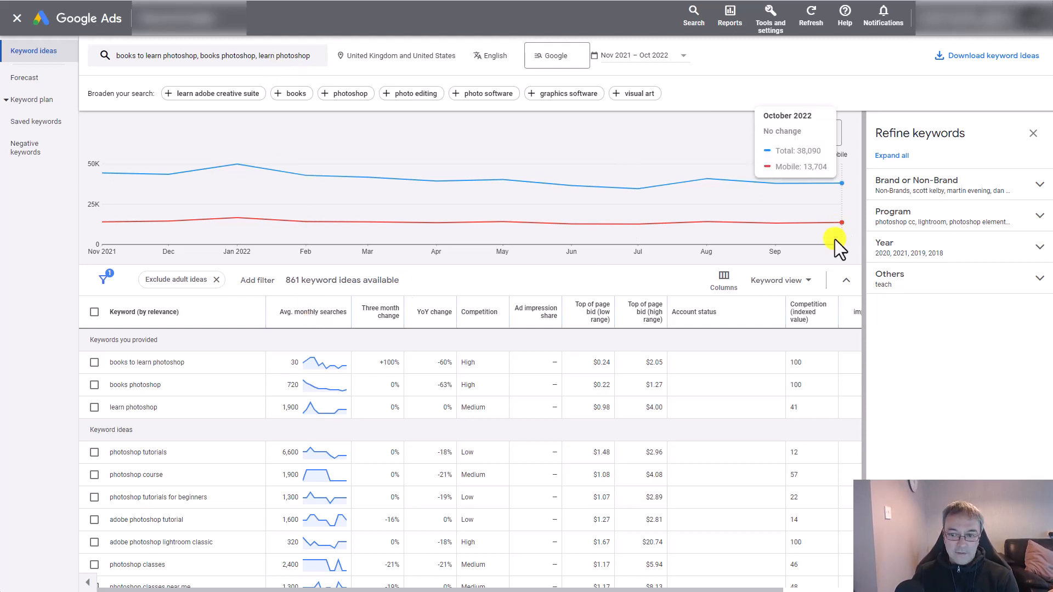
click(849, 278)
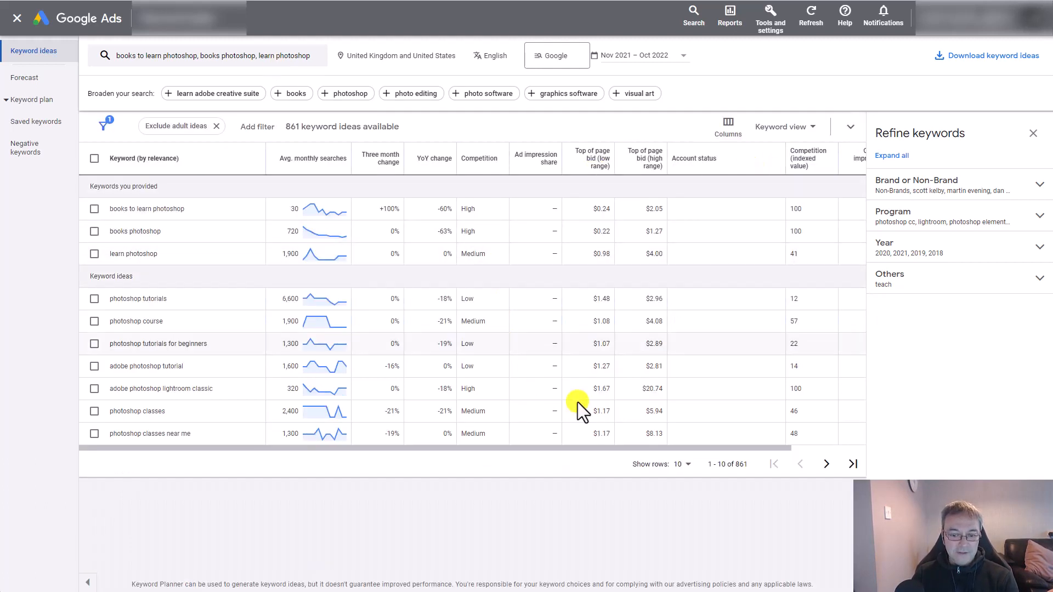
click(682, 465)
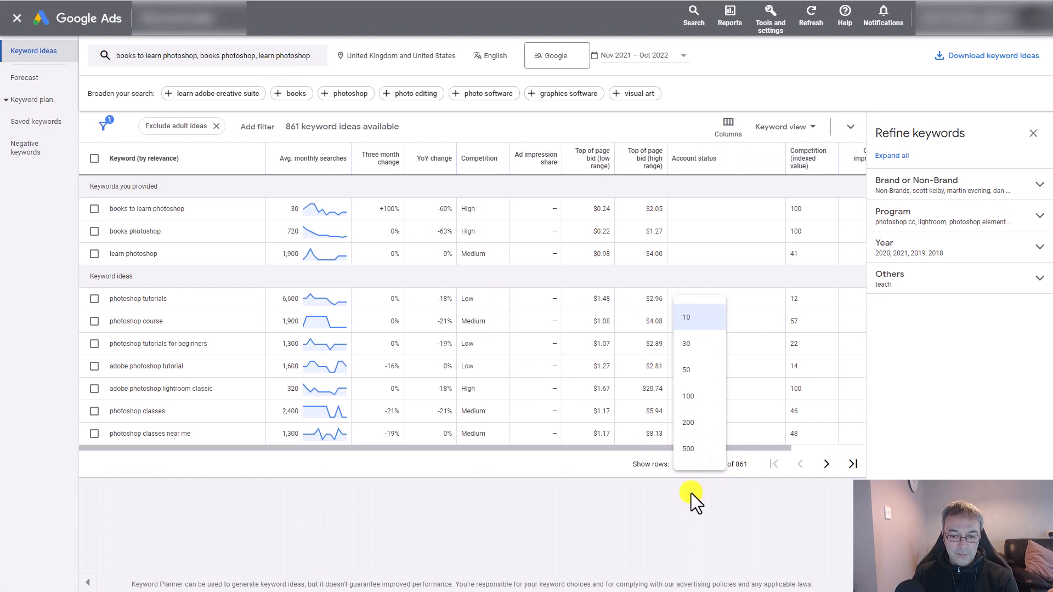
click(691, 344)
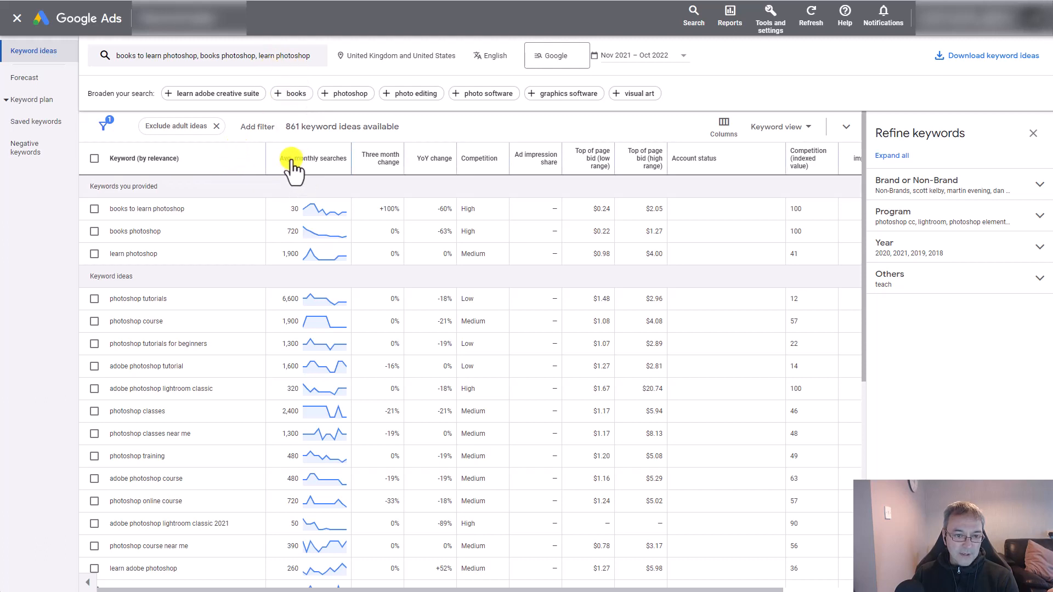
- Sort the keyword table by average monthly searches, highest first, and look through the most searched keywords
mouse_move(289, 170)
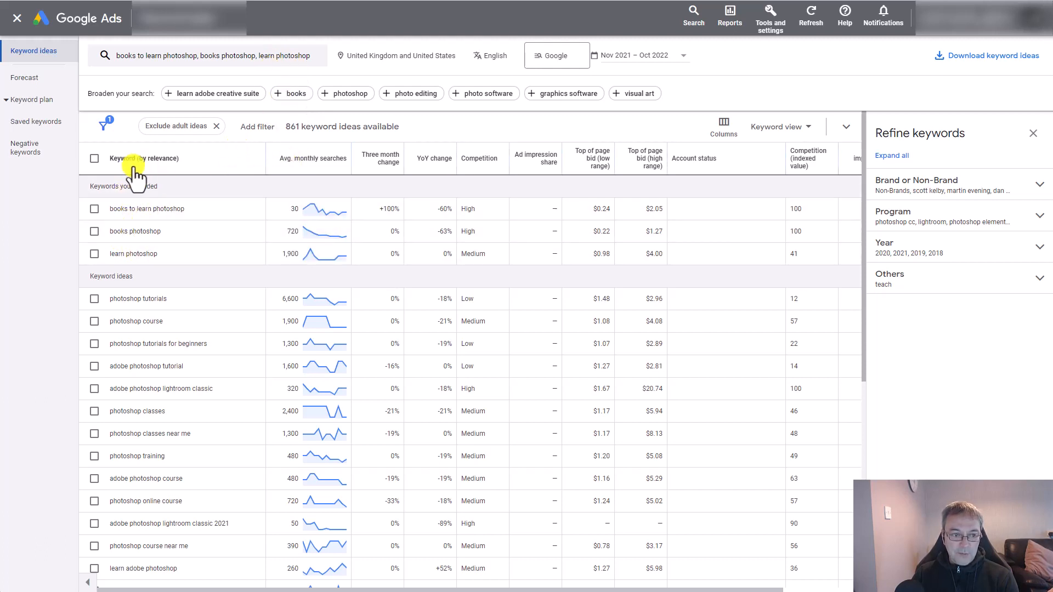
click(306, 160)
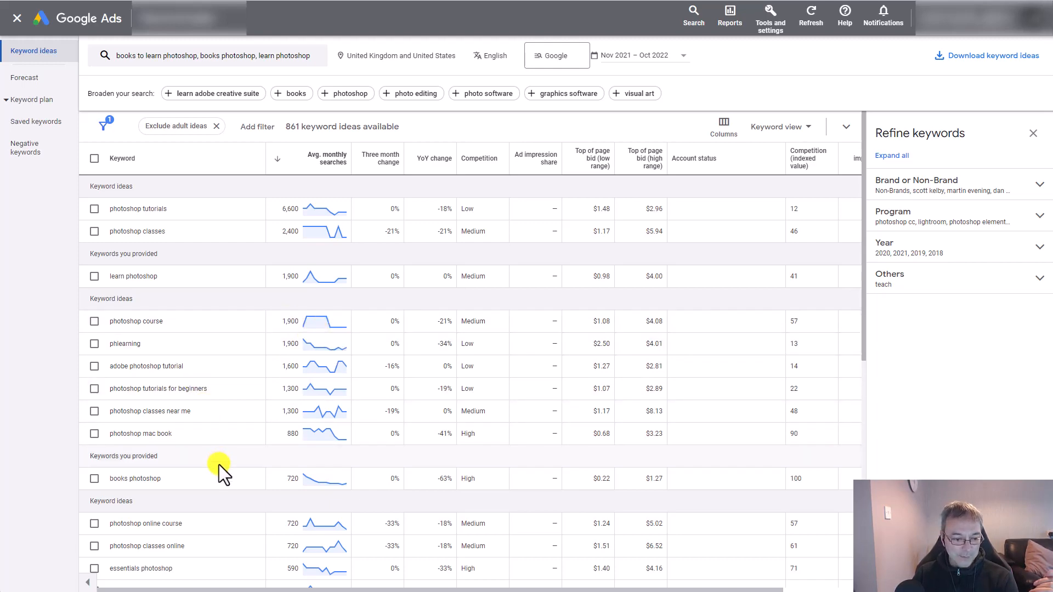
scroll(219, 465, down, 2)
scroll(219, 465, down, 2)
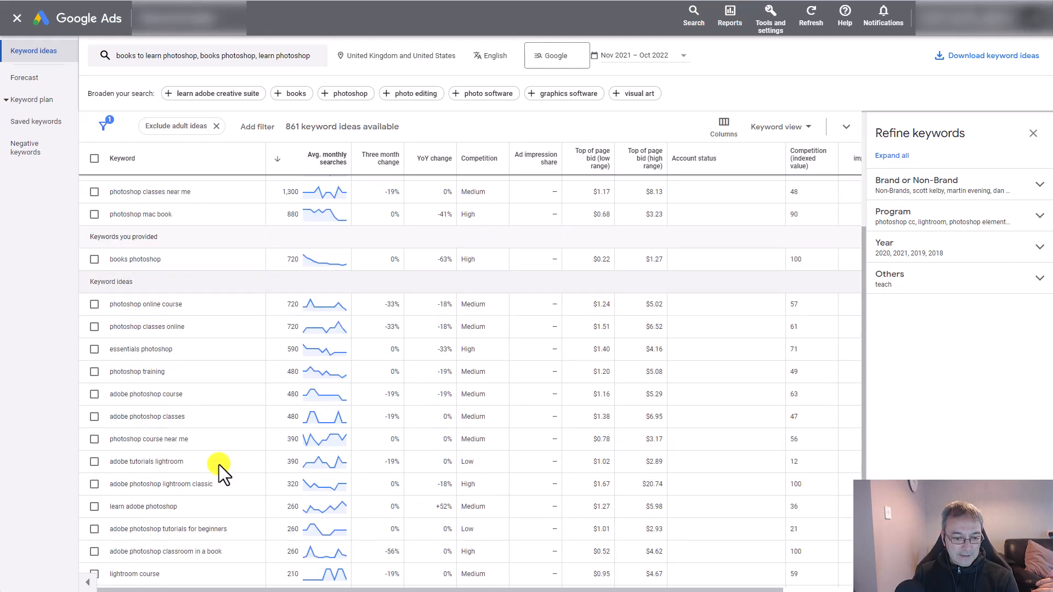
scroll(219, 464, up, 4)
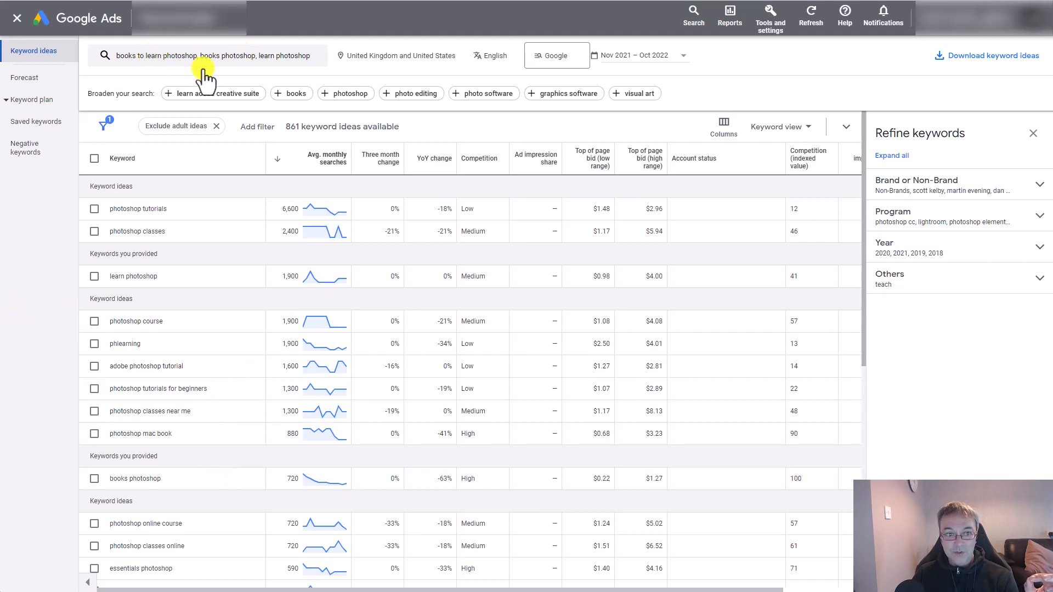
- Sort the table by keyword relevance again and add a text-match filter for keywords containing "book, books"
click(120, 160)
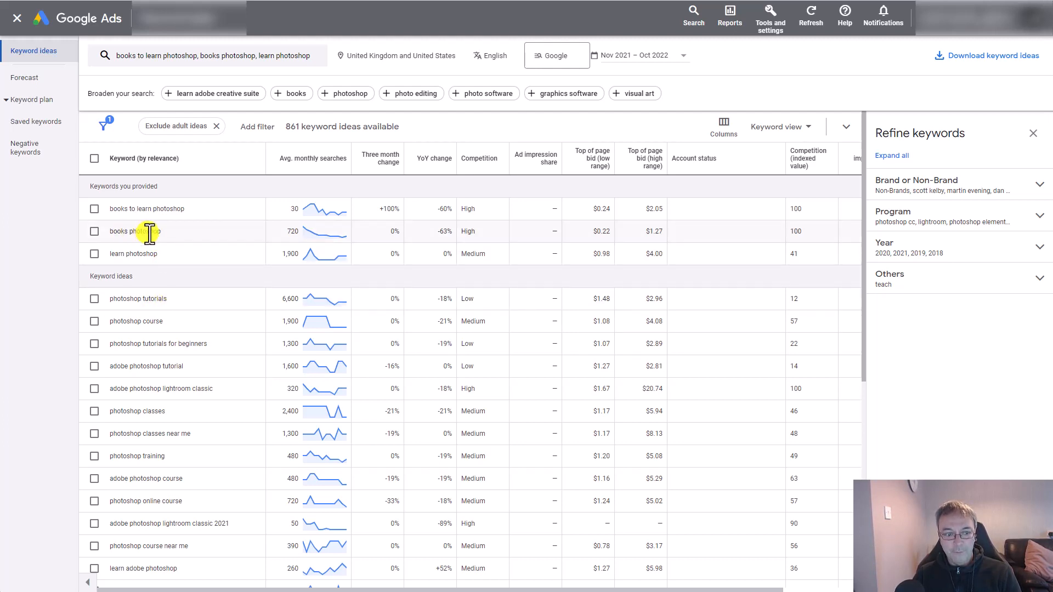
click(255, 127)
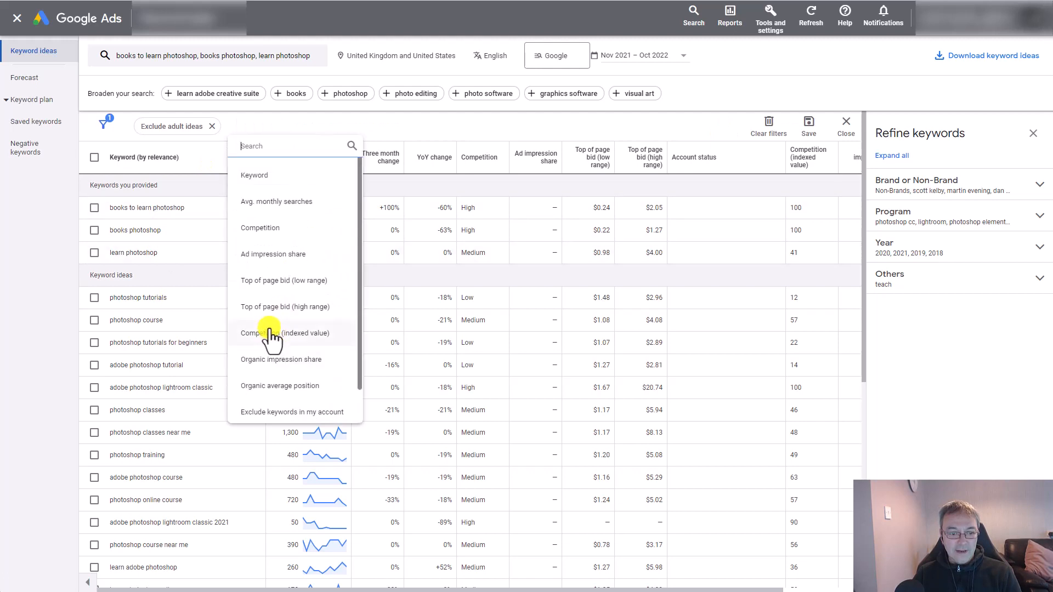
scroll(282, 330, down, 1)
scroll(285, 287, up, 1)
click(258, 175)
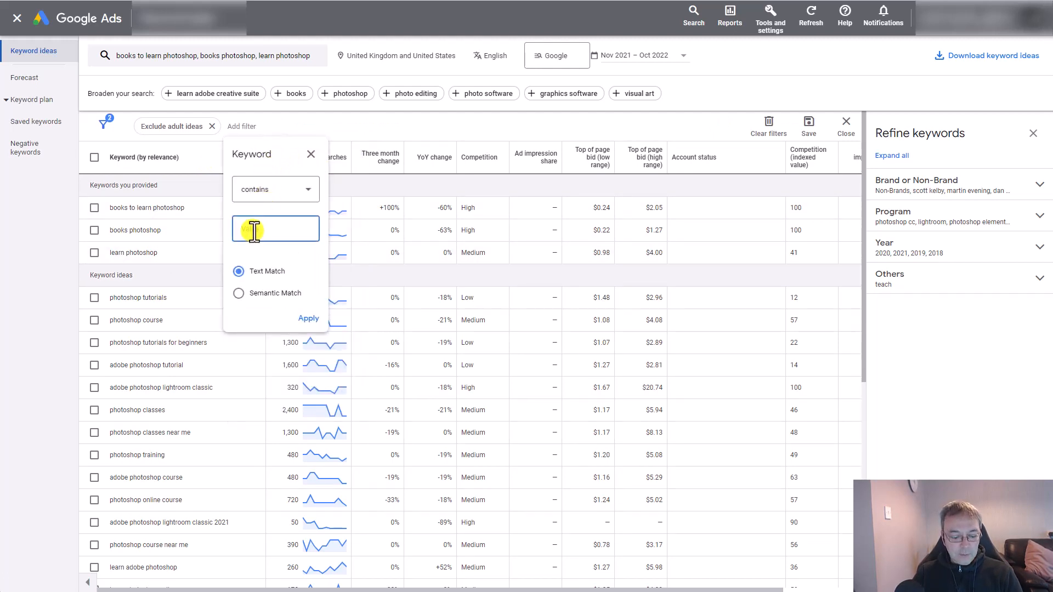
text(book, books)
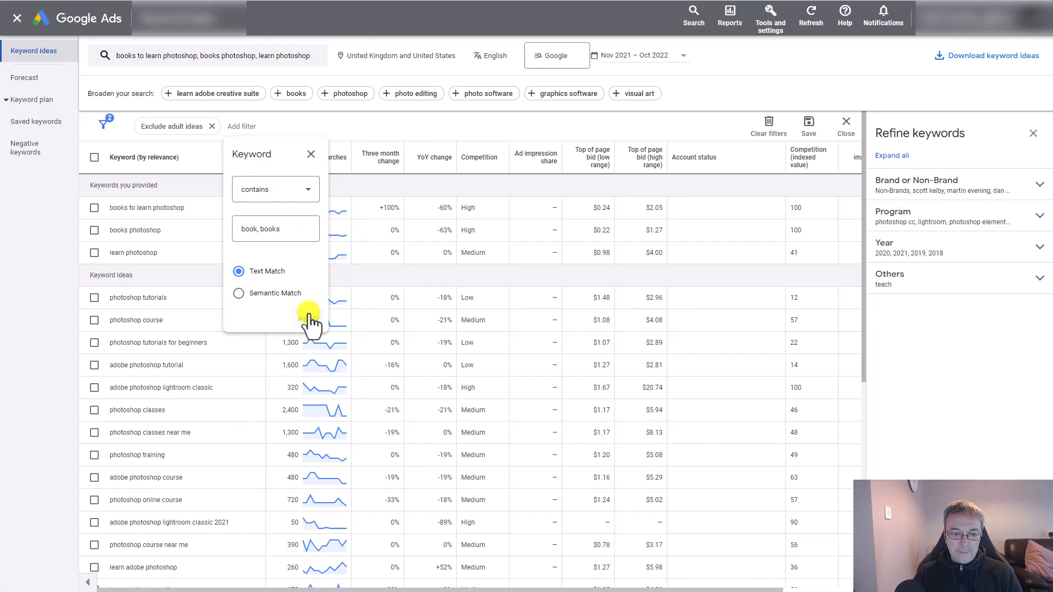
click(308, 317)
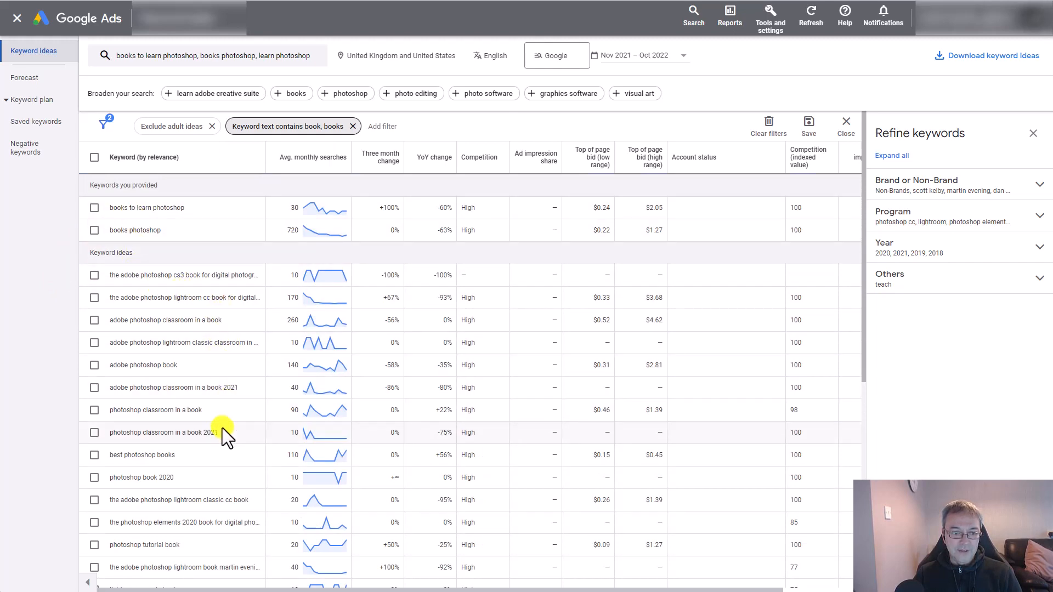
- Look through the book-related keyword ideas for relevant terms, including "books about lightroom", and close the filter editing bar
scroll(222, 427, down, 6)
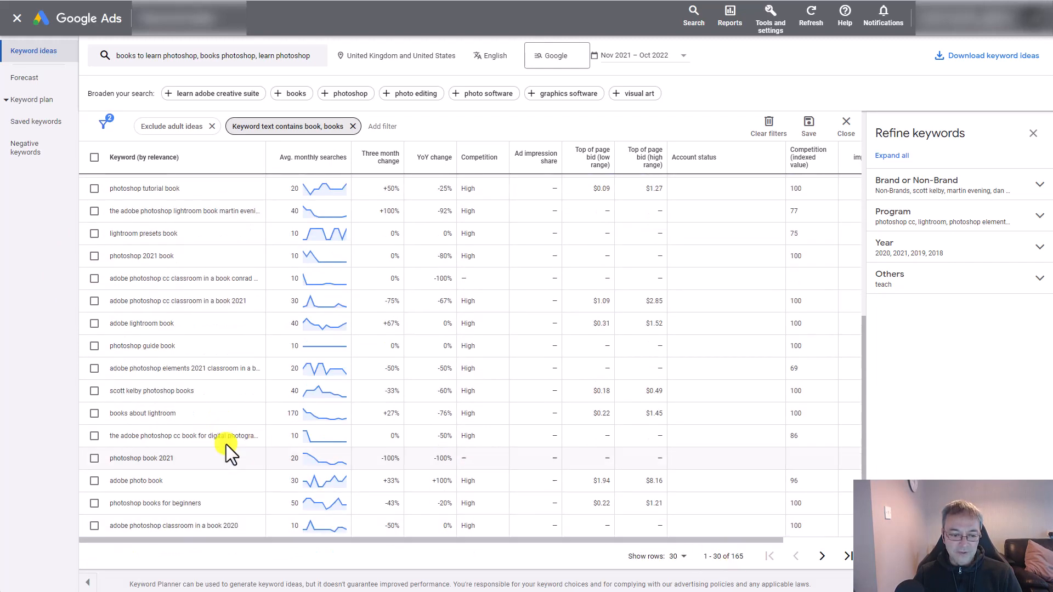
scroll(180, 455, up, 4)
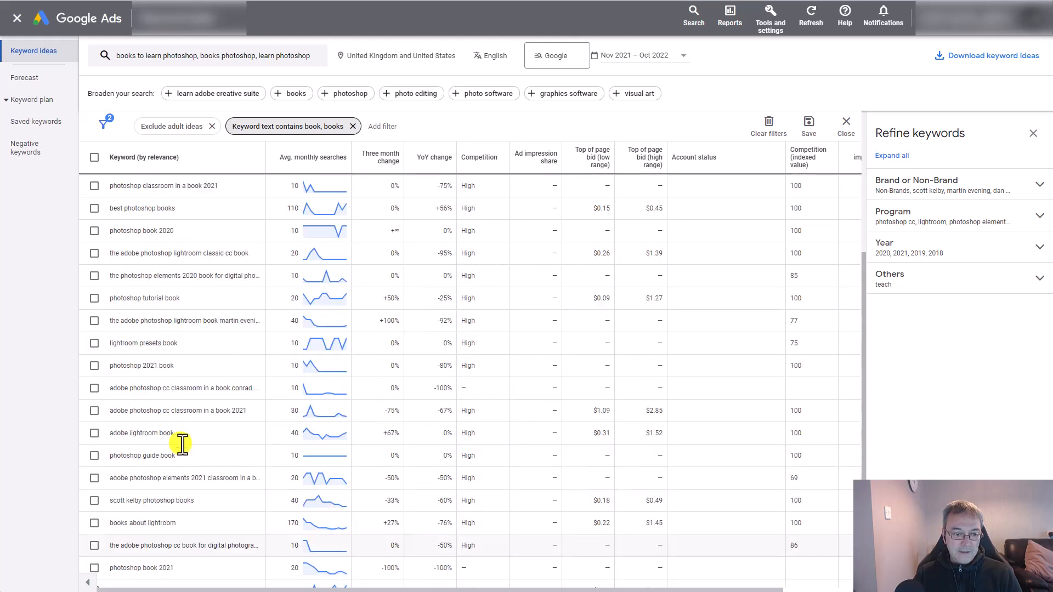
scroll(181, 434, up, 3)
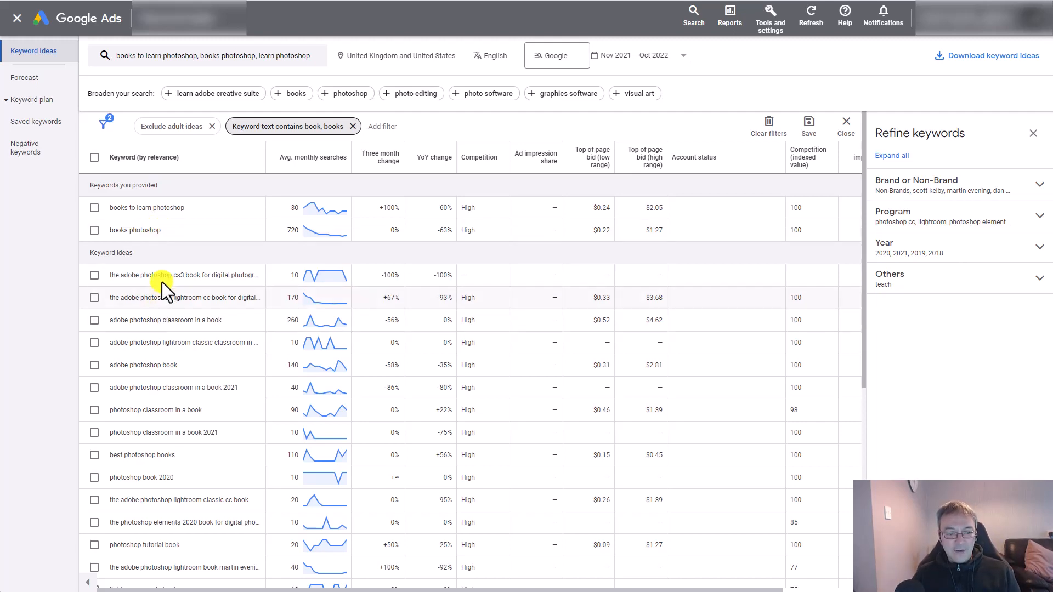
scroll(194, 512, down, 4)
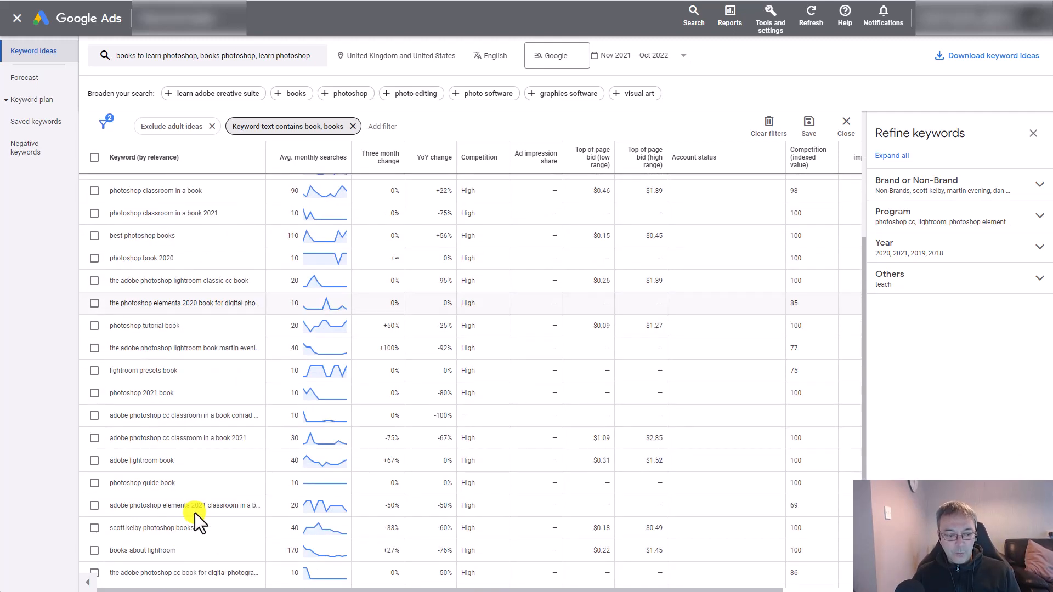
scroll(195, 512, down, 2)
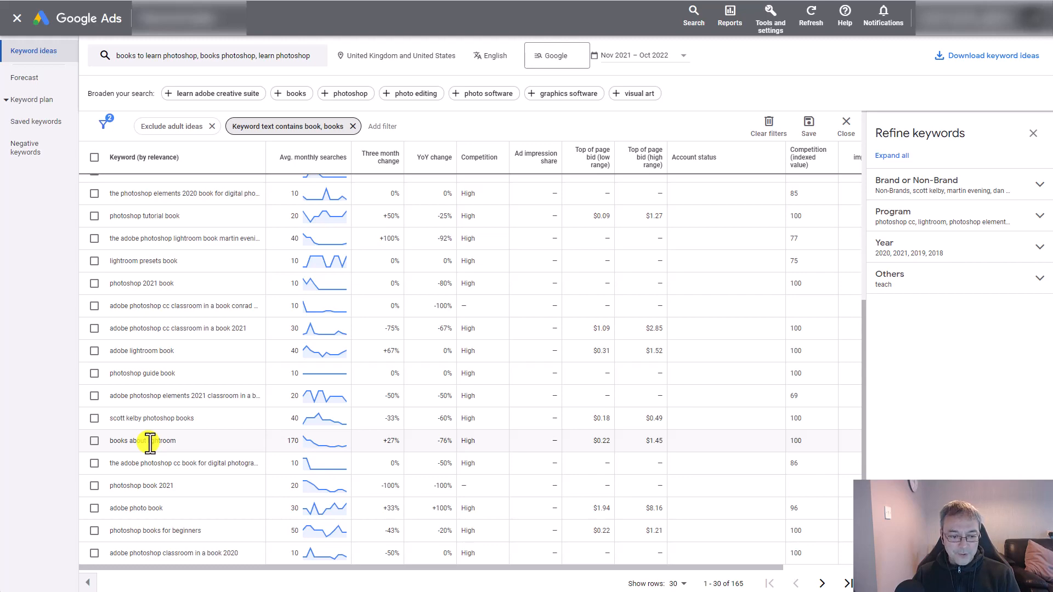
scroll(185, 447, up, 6)
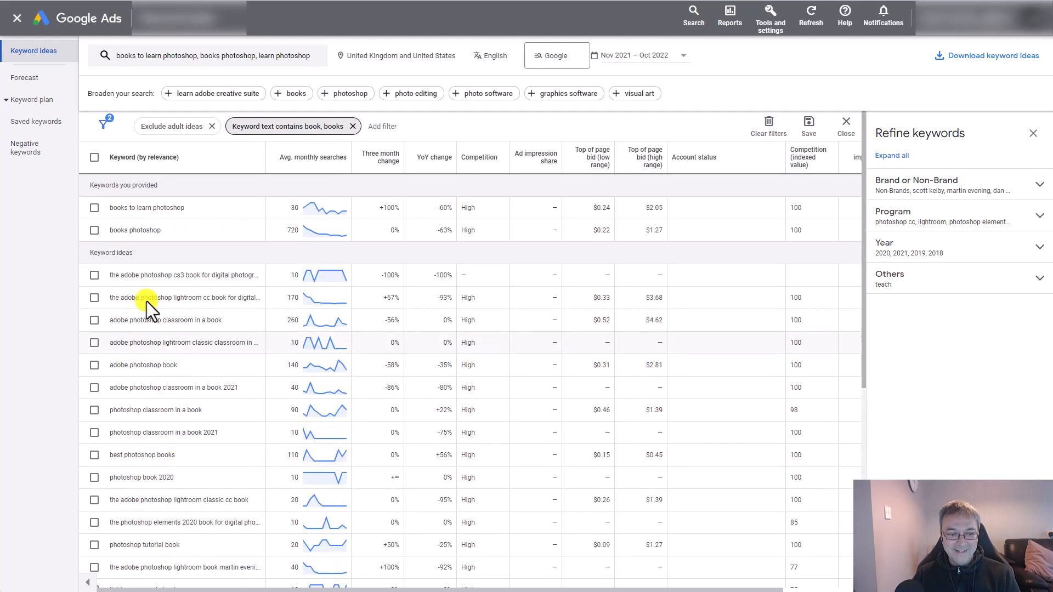
scroll(200, 408, down, 6)
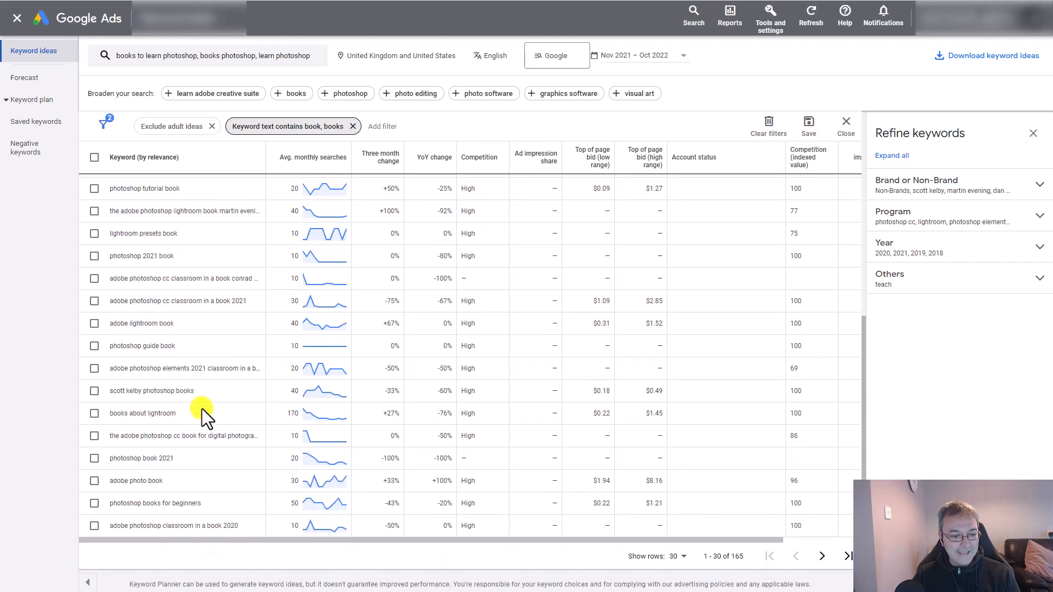
click(149, 413)
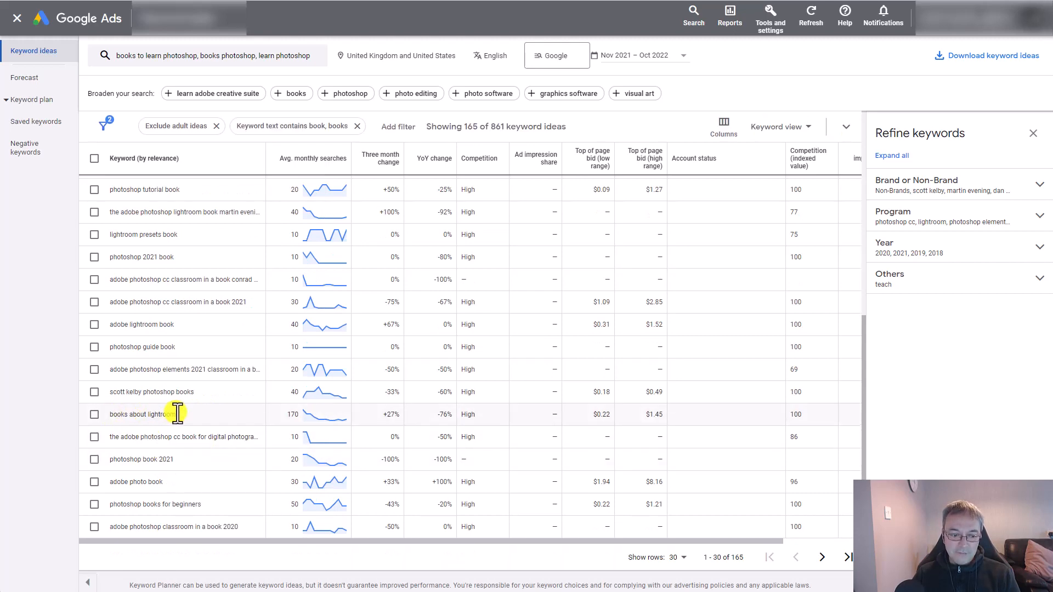
scroll(184, 427, up, 6)
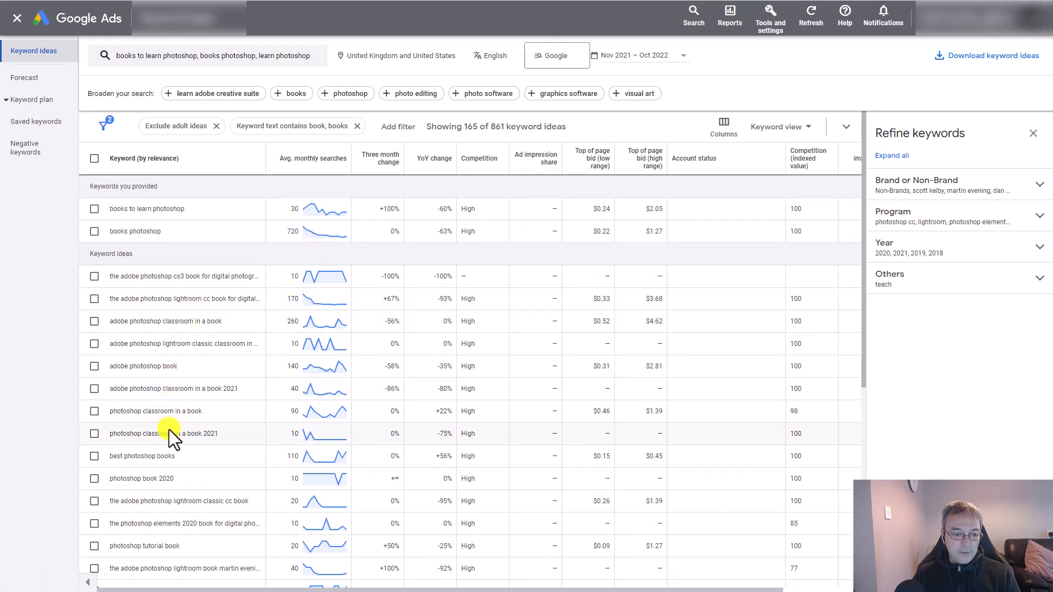
- Sort the filtered book keywords by average monthly searches, highest first, and examine the list, including "photoshop mac book"
click(307, 159)
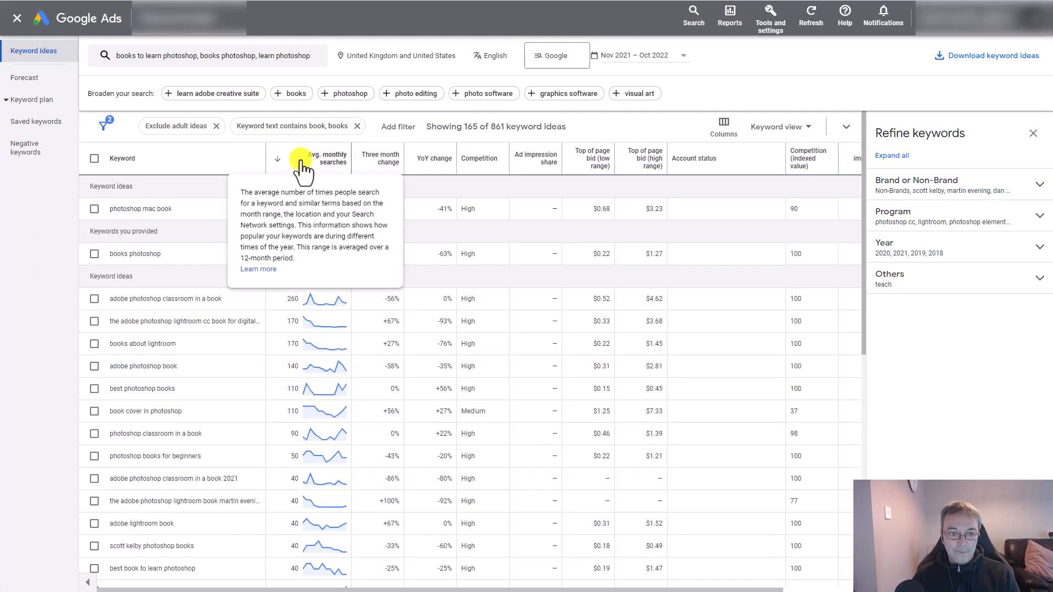
double_click(150, 211)
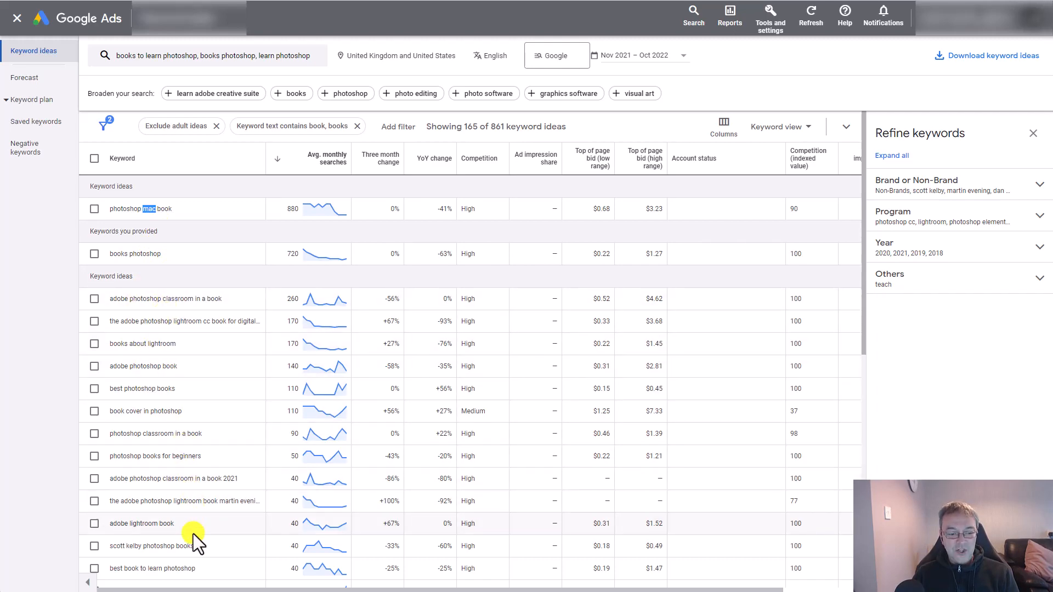
scroll(193, 534, down, 7)
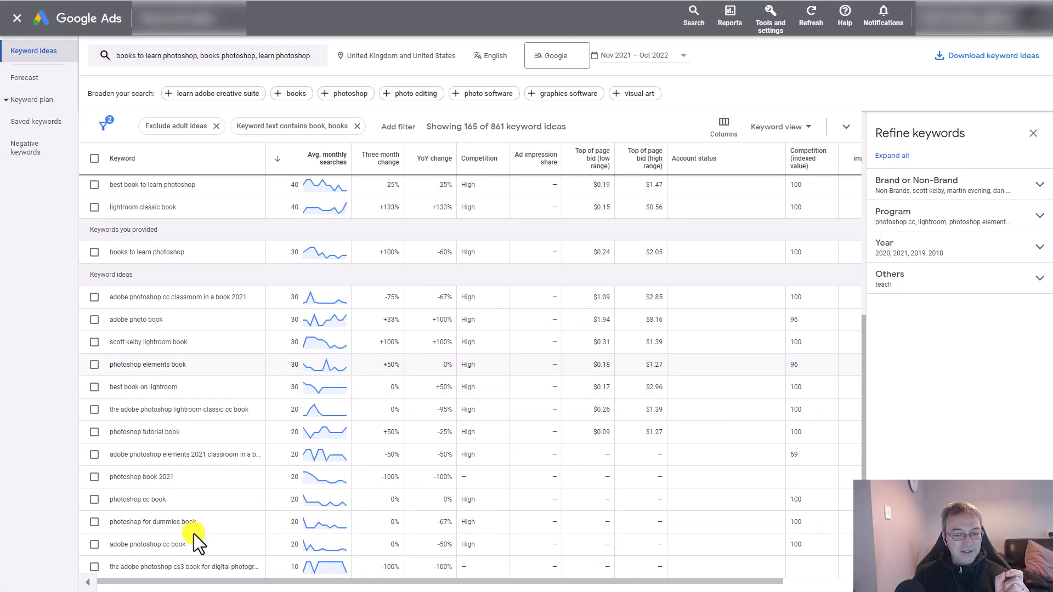
scroll(193, 534, up, 7)
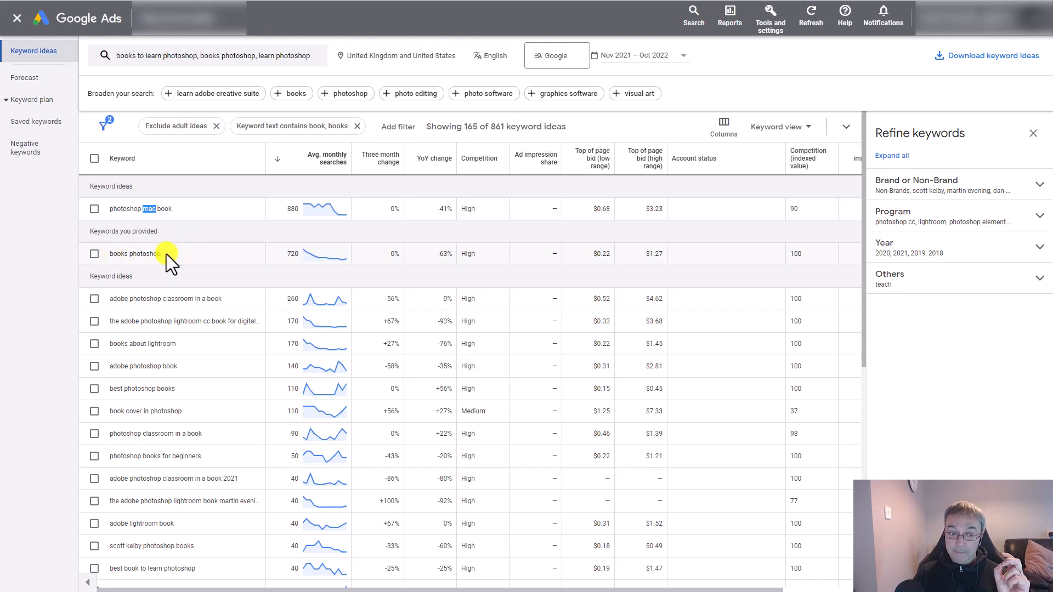
scroll(159, 383, down, 6)
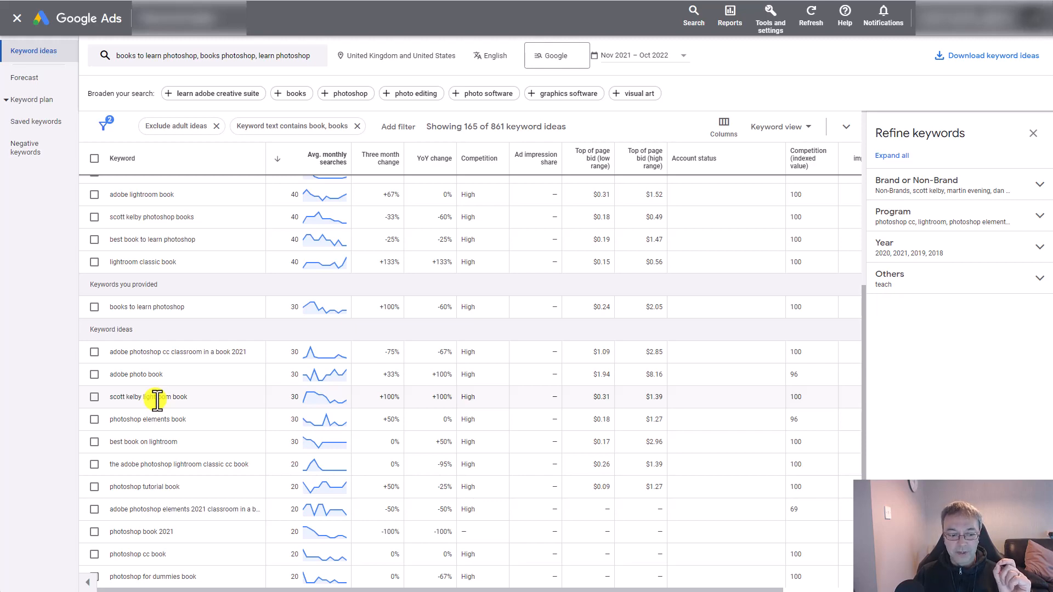
scroll(160, 403, up, 6)
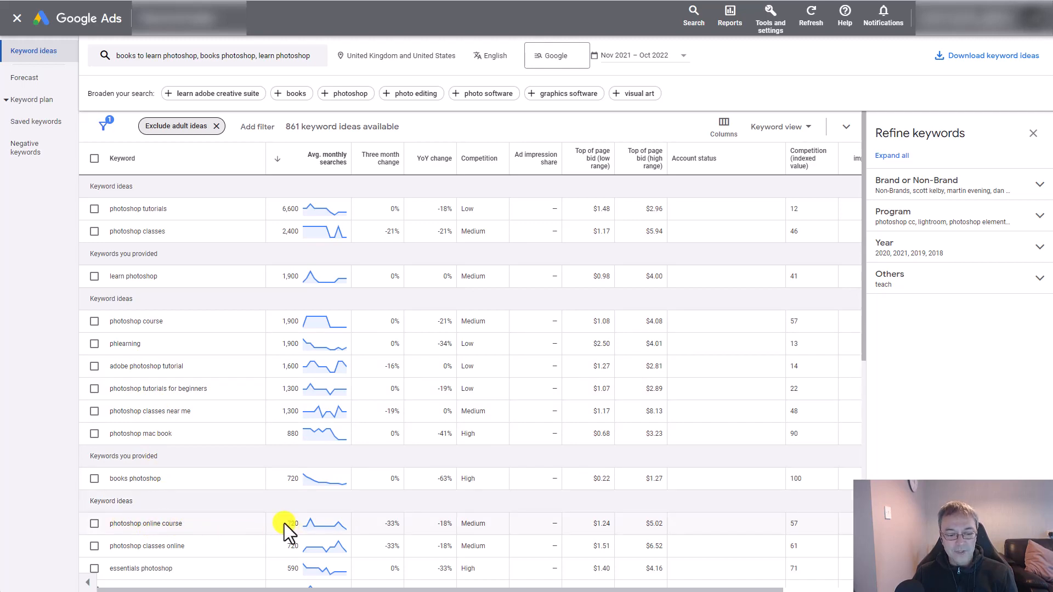
- Examine the full list of keyword ideas without the book filter, checking monthly searches for Photoshop course, class and tutorial terms
scroll(259, 538, down, 2)
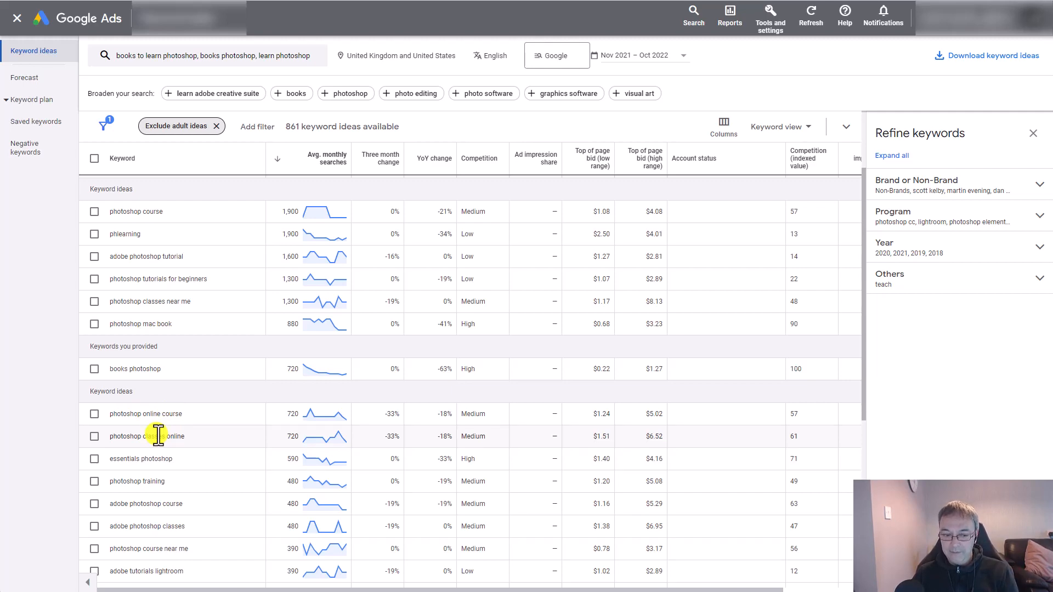
scroll(158, 436, down, 4)
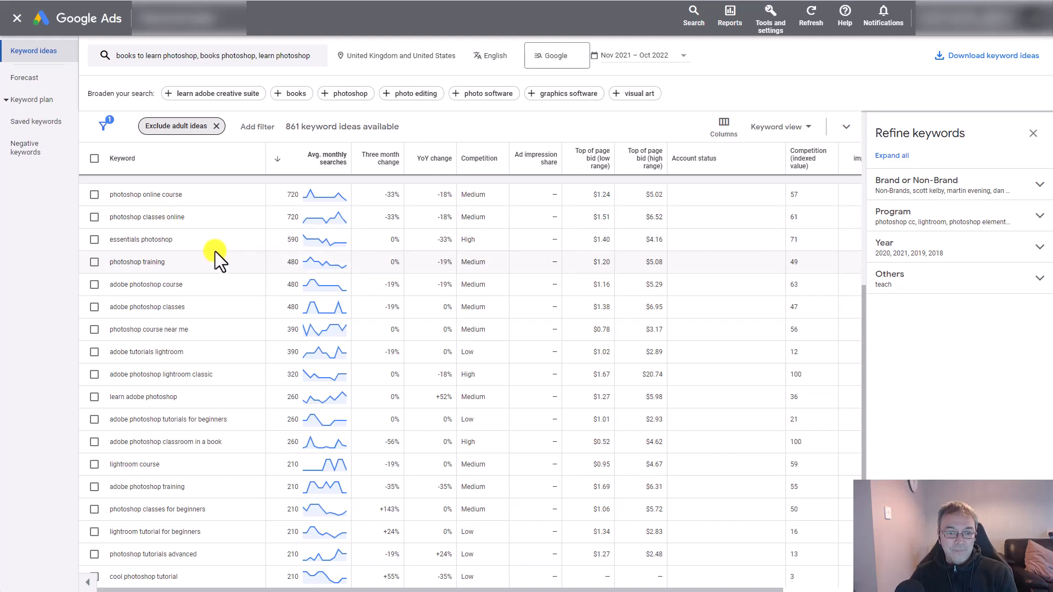
scroll(216, 257, up, 2)
scroll(219, 263, up, 2)
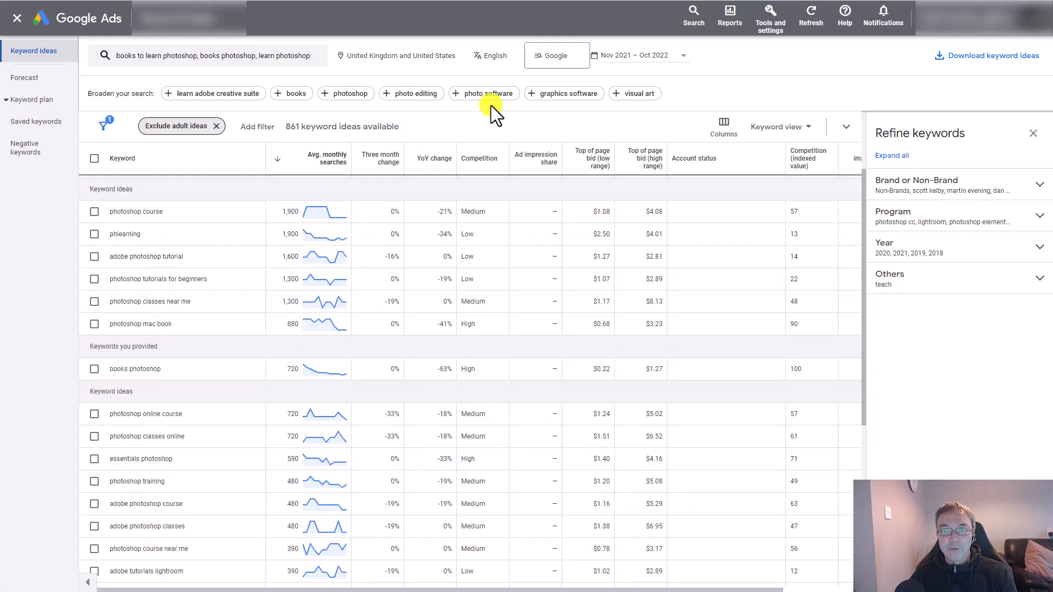